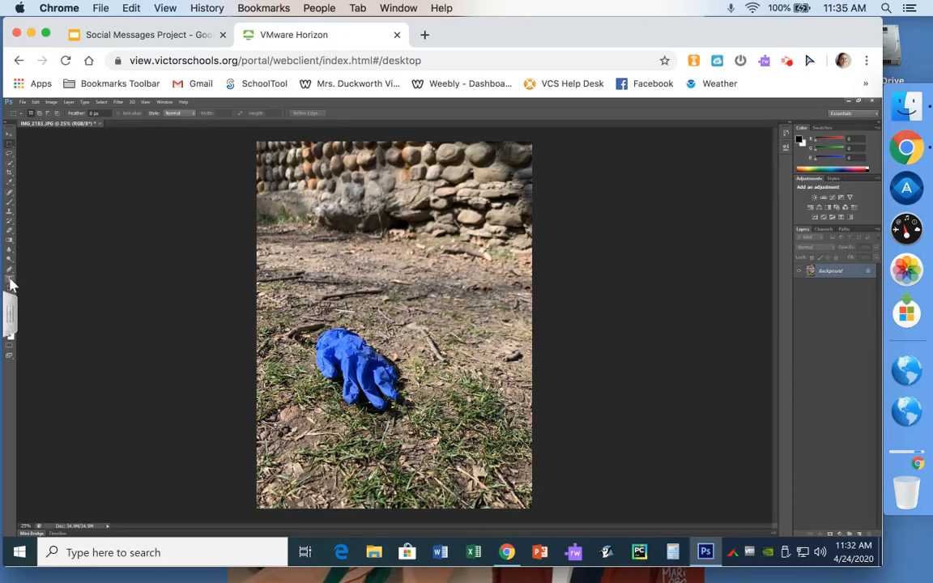
Step: Select the Horizontal Type tool to add text to the glove photo
{"action": "left_click", "coordinate": [9, 279]}
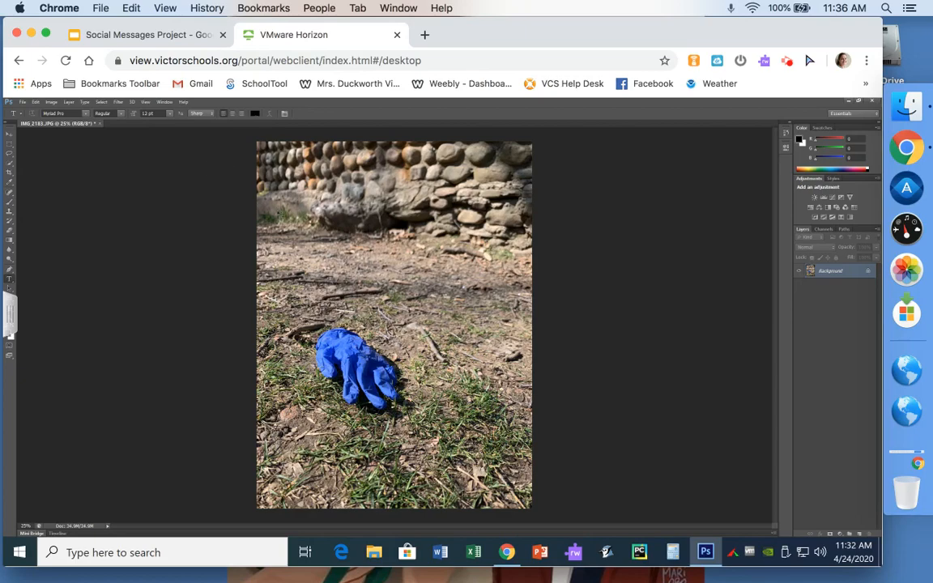
Step: Draw a text box across the stone wall and set the font size to 72 pt
{"action": "left_click_drag", "start_coordinate": [275, 204], "coordinate": [491, 266]}
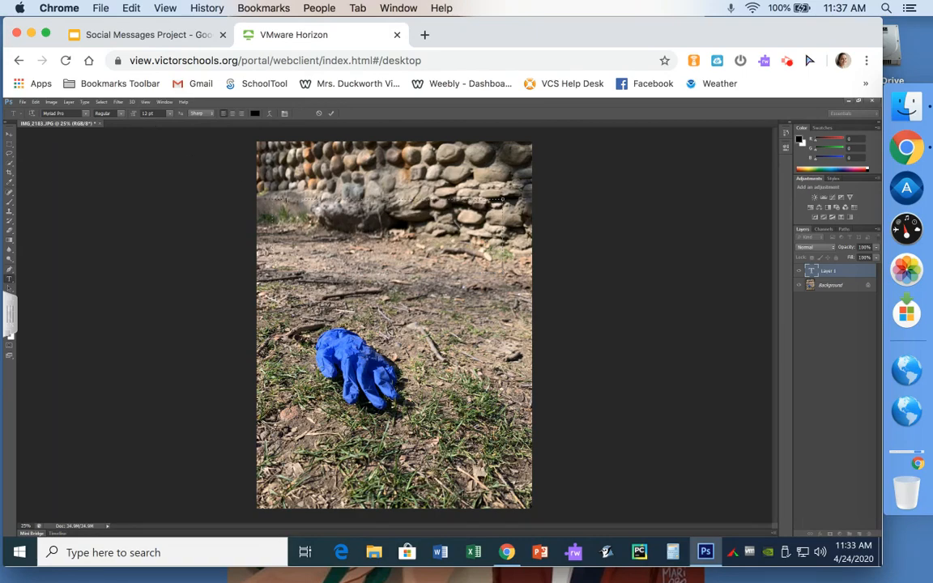
{"action": "left_click_drag", "start_coordinate": [286, 203], "coordinate": [261, 204]}
{"action": "left_click", "coordinate": [170, 114]}
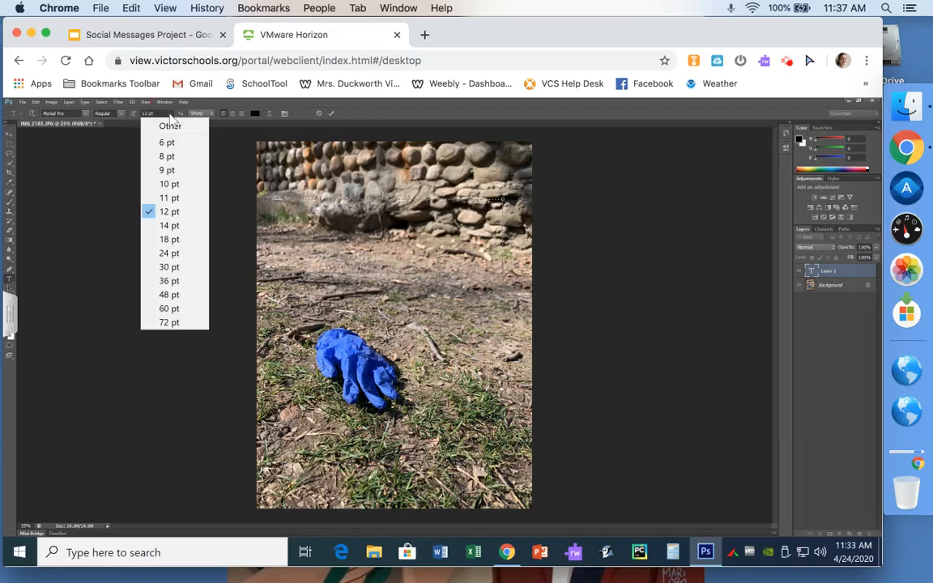
{"action": "left_click", "coordinate": [173, 323]}
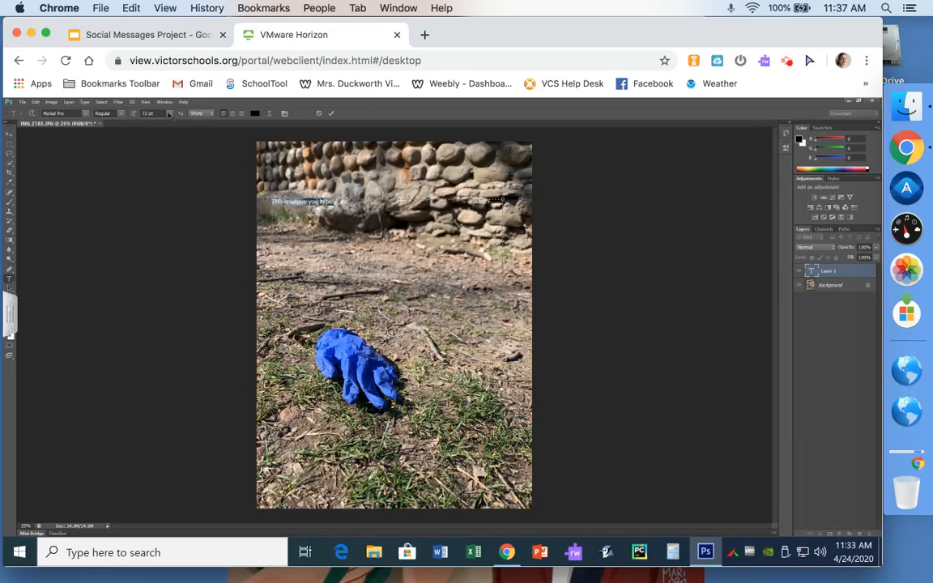
{"action": "left_click", "coordinate": [169, 114]}
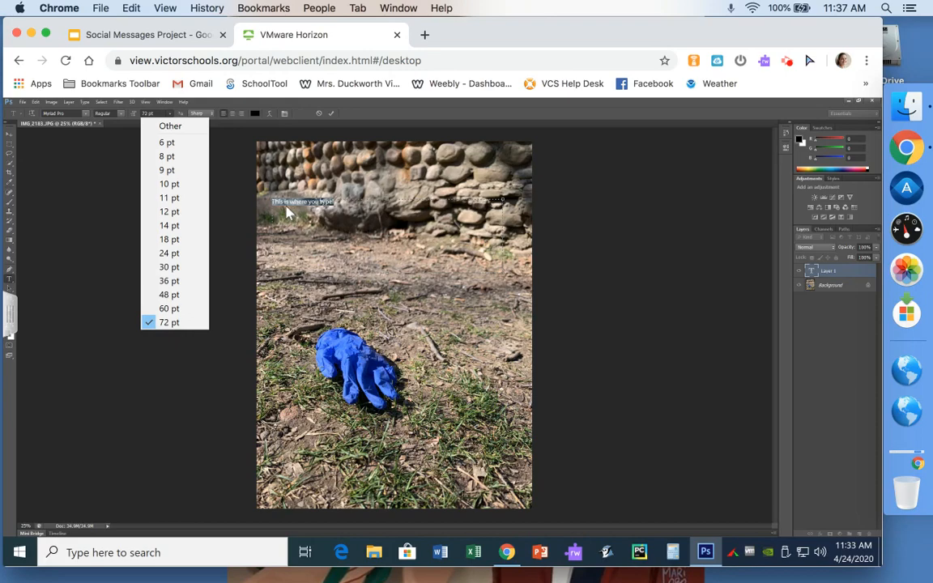
{"action": "left_click", "coordinate": [150, 115]}
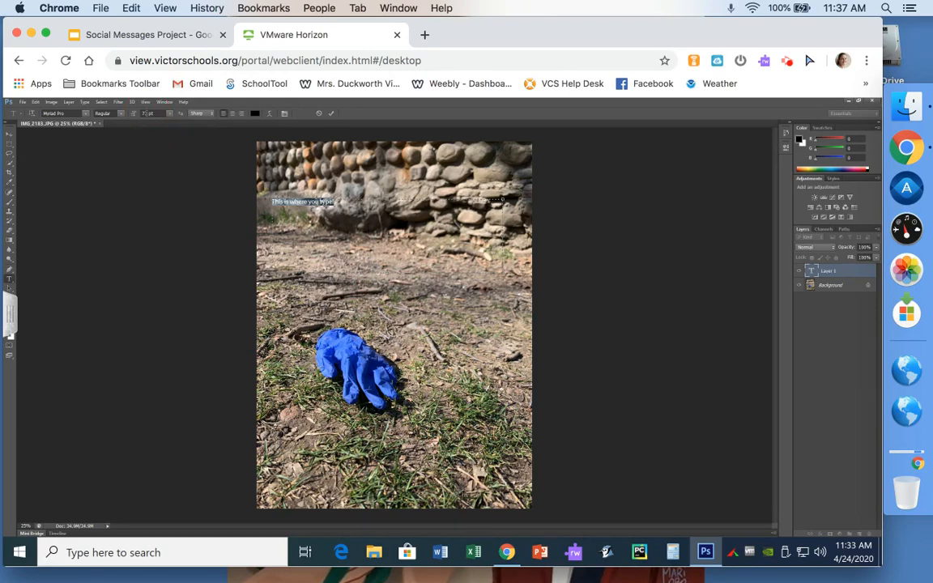
Step: Raise the caption's font size to 200 pt, then 300 pt
{"action": "left_click", "coordinate": [145, 114]}
{"action": "type", "text": "200"}
{"action": "key", "text": "Return"}
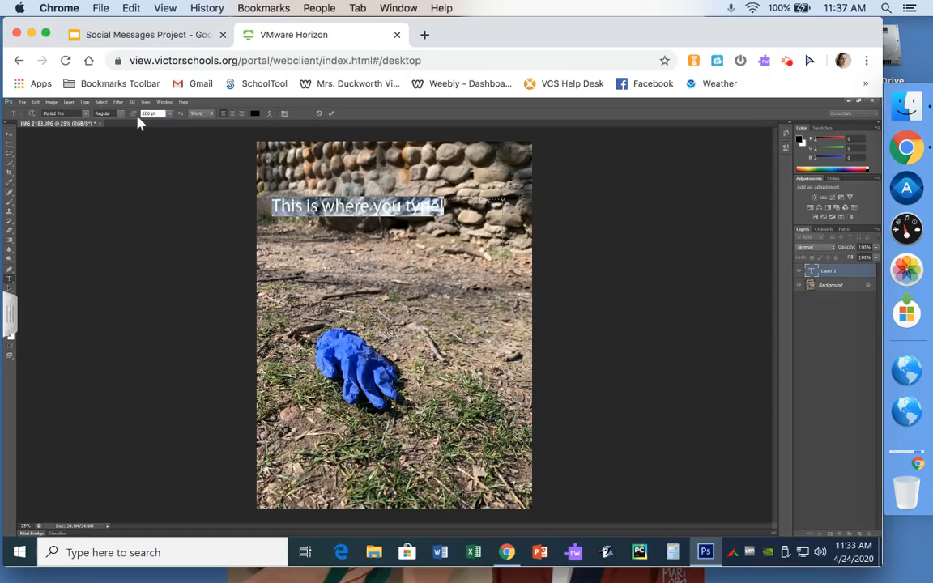
{"action": "type", "text": "3"}
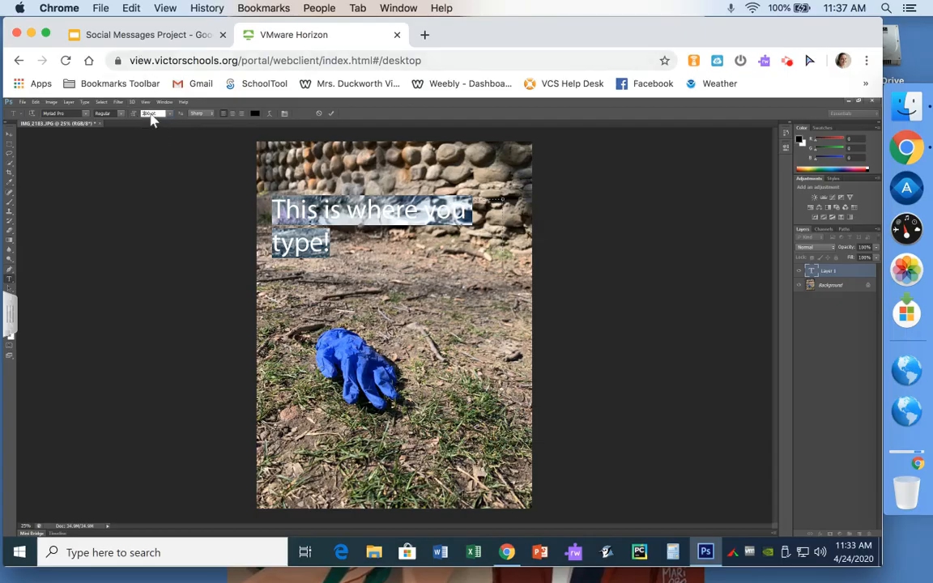
Step: Turn on rulers around the canvas with View > Rulers
{"action": "double_click", "coordinate": [150, 113]}
{"action": "left_click", "coordinate": [146, 103]}
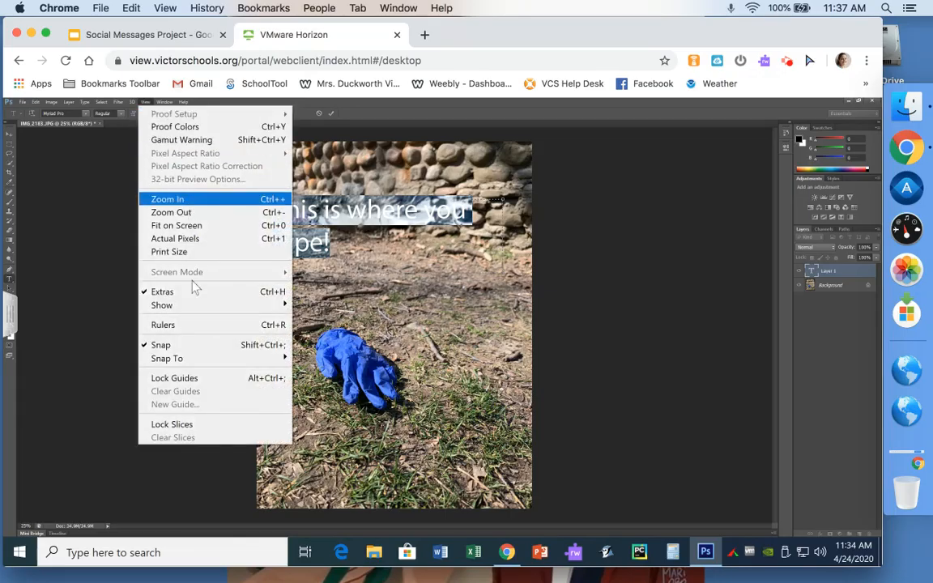
{"action": "left_click", "coordinate": [182, 325]}
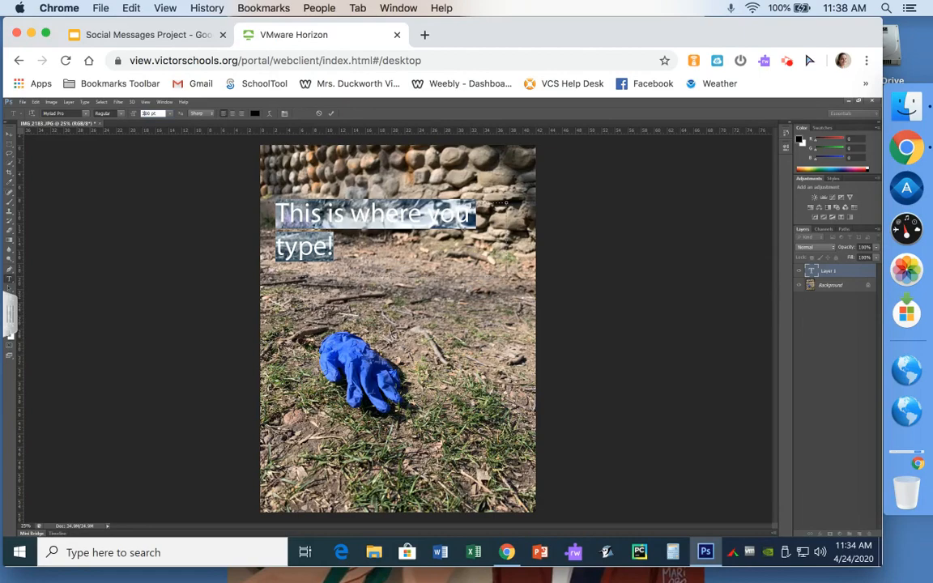
Step: Try 700 pt, enlarge the text box downward, then set the caption to 200 pt
{"action": "key", "text": "BackSpace"}
{"action": "type", "text": "7"}
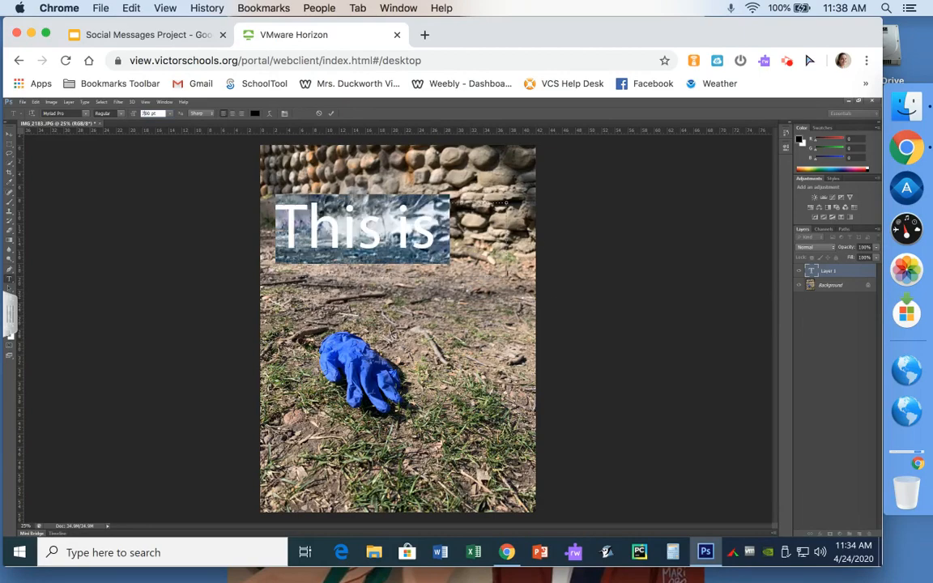
{"action": "left_click_drag", "start_coordinate": [507, 277], "coordinate": [511, 449]}
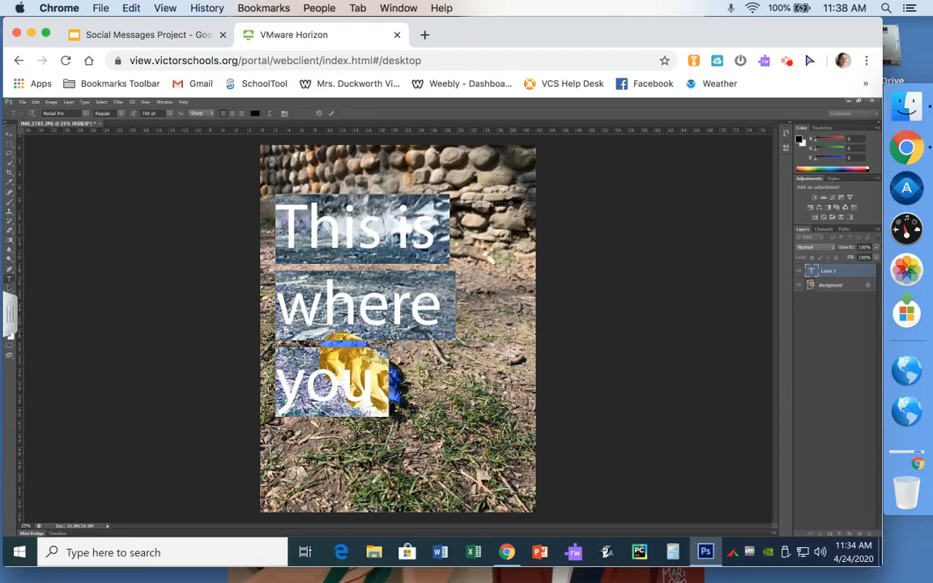
{"action": "left_click", "coordinate": [146, 113]}
{"action": "type", "text": "2"}
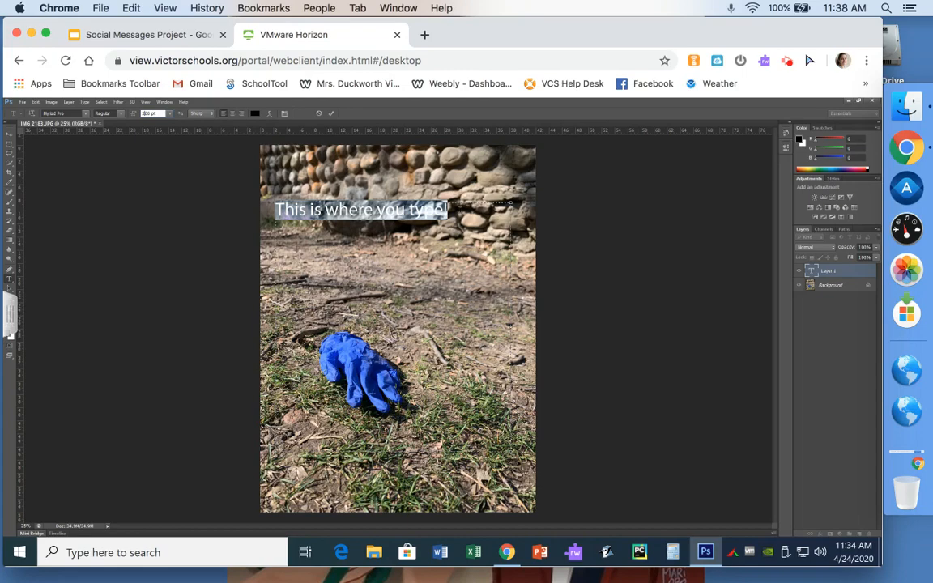
{"action": "type", "text": "This"}
{"action": "left_click", "coordinate": [426, 200]}
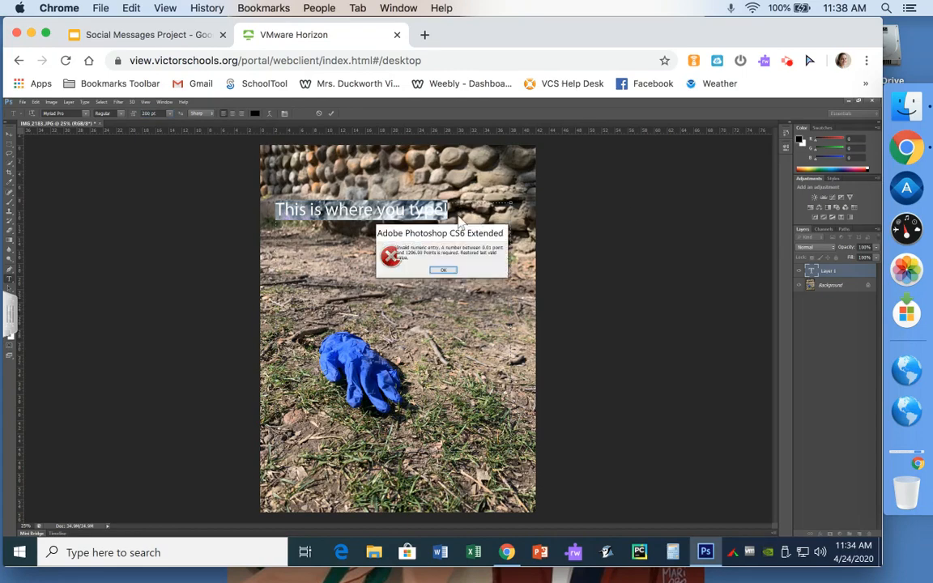
Step: Dismiss the invalid-size warning and retype the caption as 'The world is beautiful.'
{"action": "left_click", "coordinate": [443, 271]}
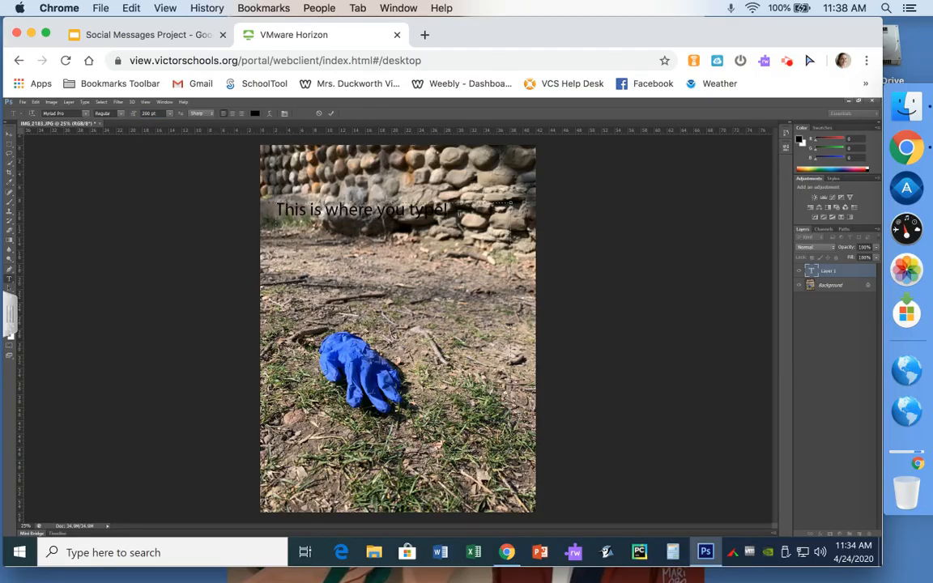
{"action": "left_click_drag", "start_coordinate": [447, 209], "coordinate": [259, 217]}
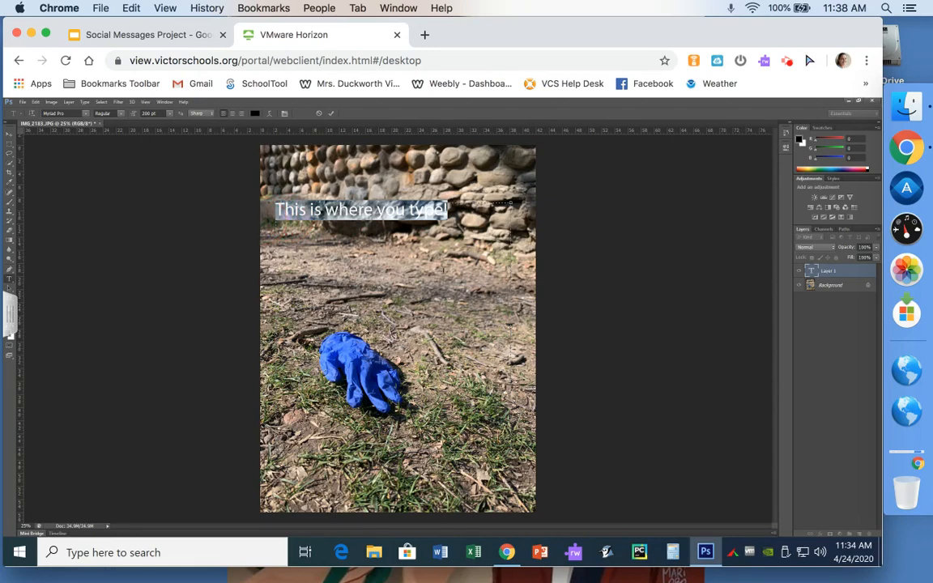
{"action": "type", "text": "The"}
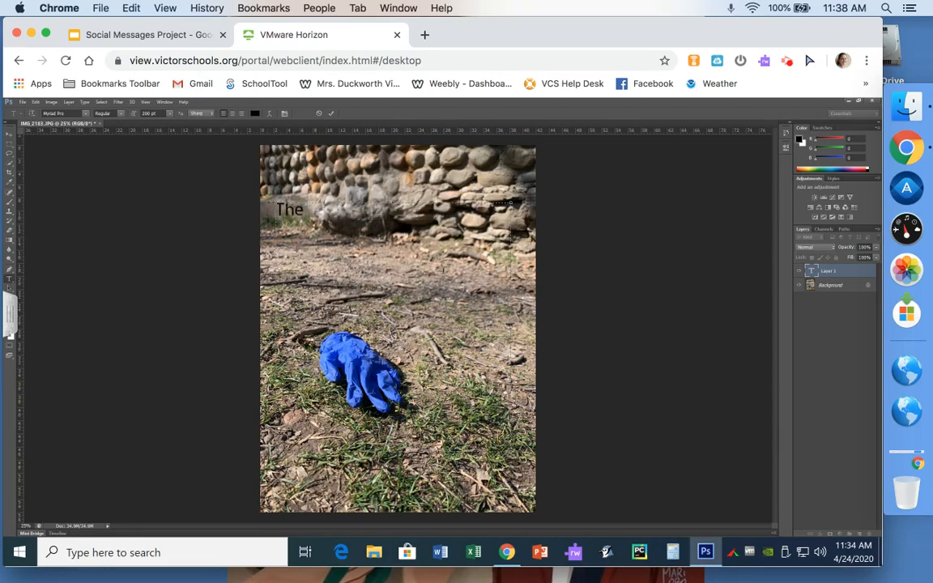
{"action": "type", "text": " Worl is beau"}
{"action": "type", "text": "tiful"}
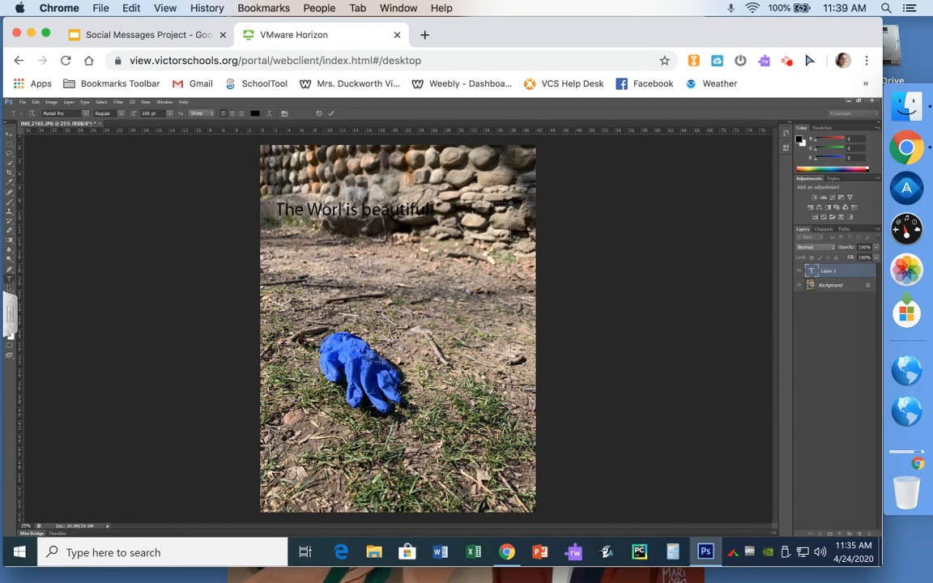
{"action": "key", "text": "BackSpace"}
{"action": "type", "text": "w"}
{"action": "left_click", "coordinate": [341, 212]}
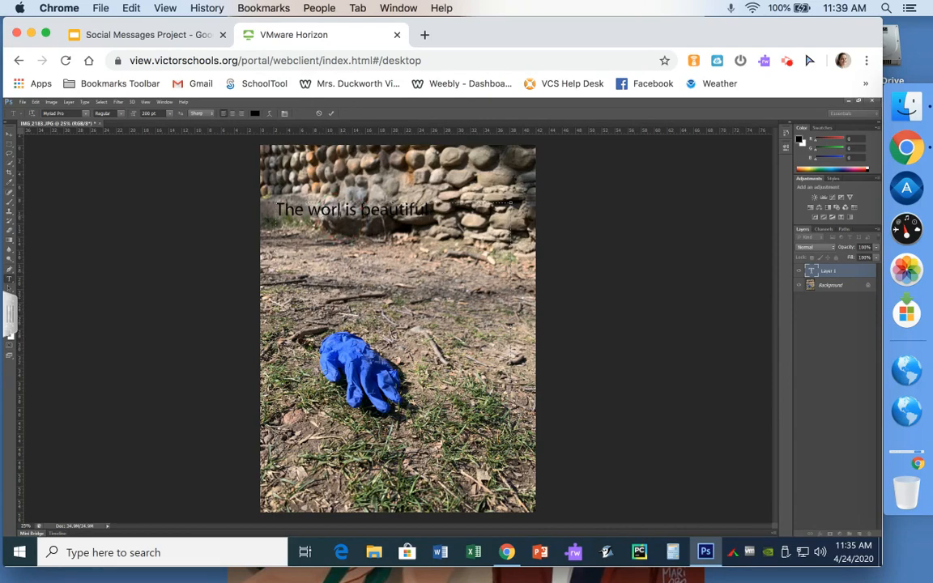
{"action": "type", "text": "d"}
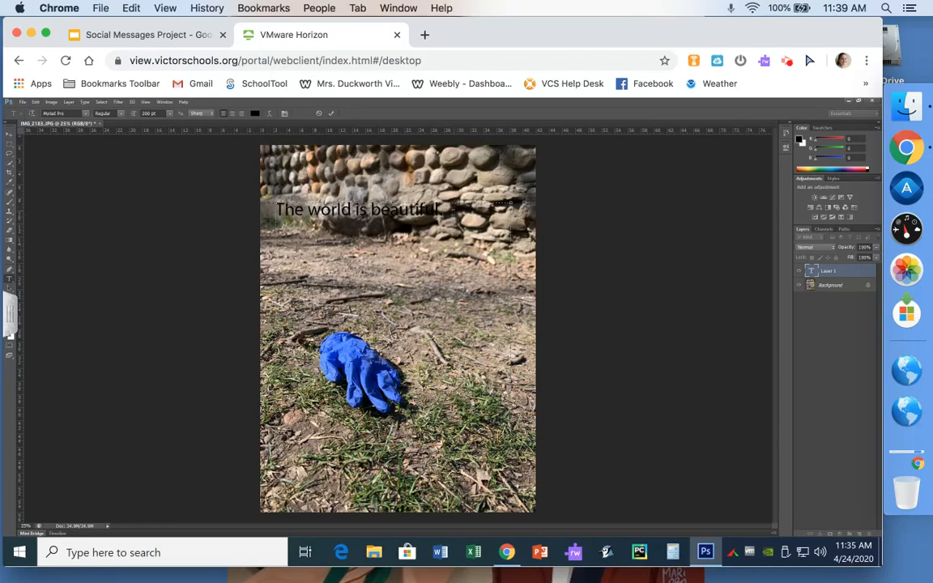
{"action": "left_click_drag", "start_coordinate": [441, 209], "coordinate": [231, 206]}
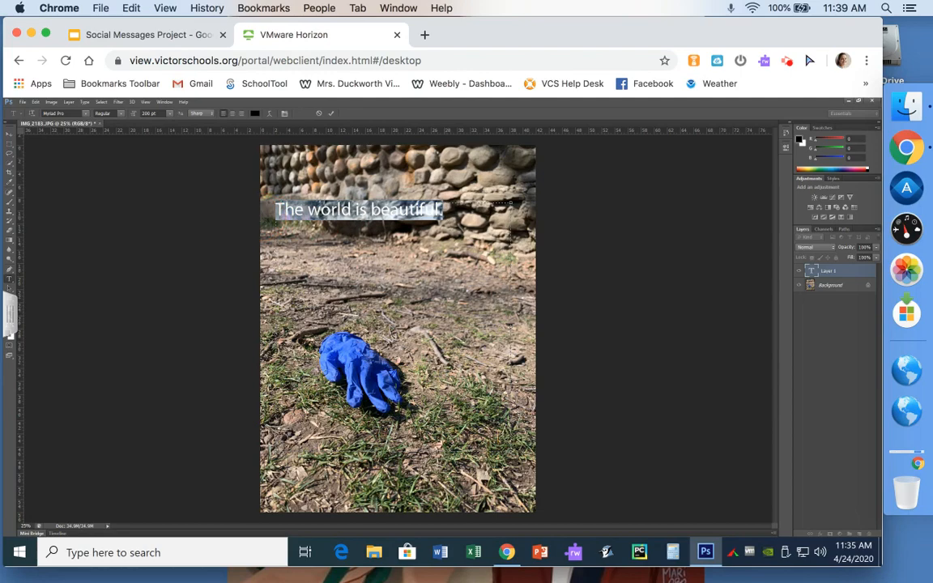
Step: In the text Color Picker, shift the hue to blue and try several blue shades
{"action": "left_click", "coordinate": [255, 113]}
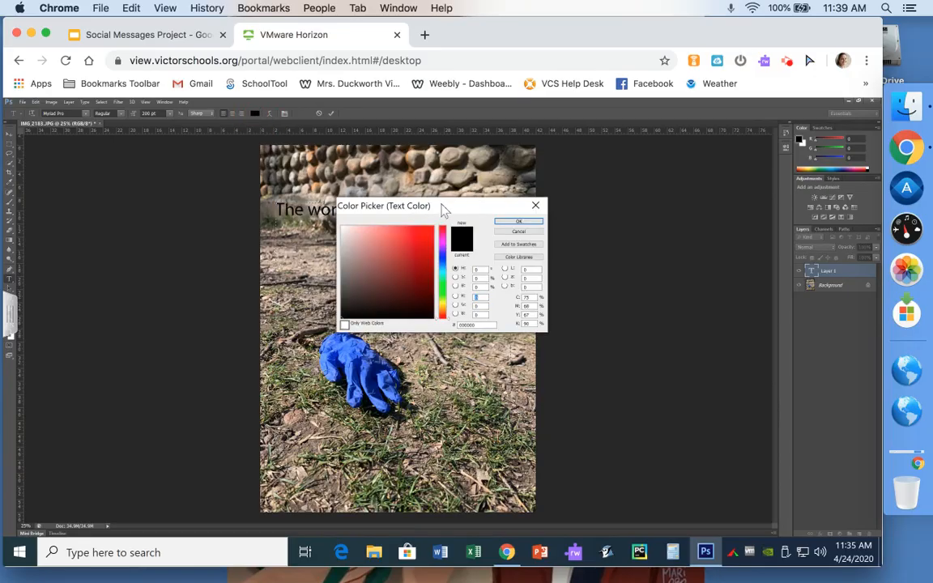
{"action": "left_click_drag", "start_coordinate": [443, 208], "coordinate": [554, 271]}
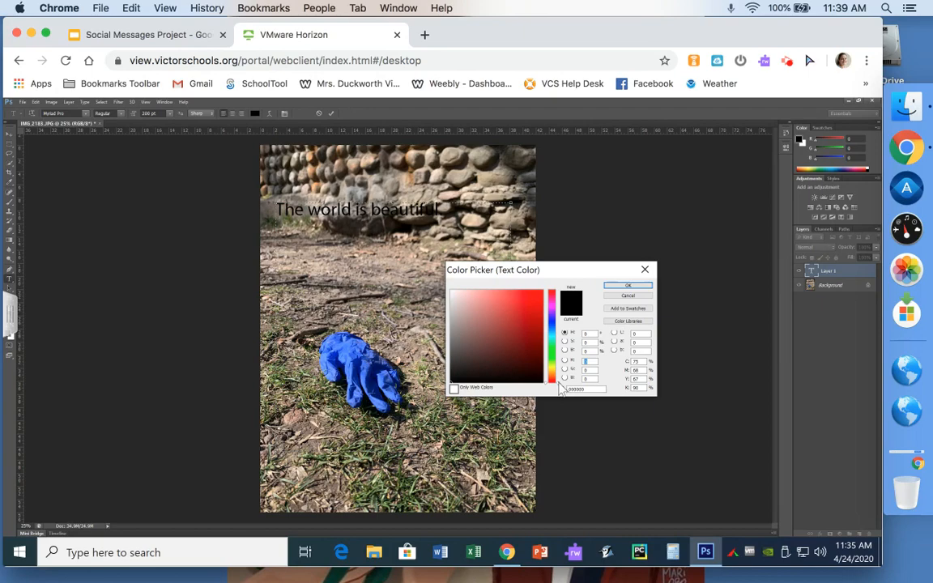
{"action": "left_click", "coordinate": [557, 377]}
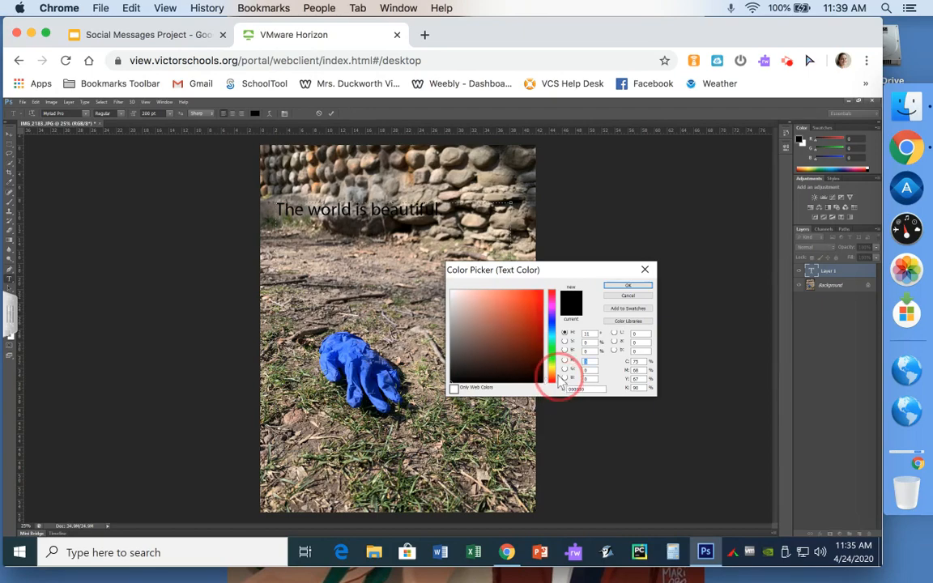
{"action": "left_click_drag", "start_coordinate": [558, 374], "coordinate": [558, 325]}
{"action": "left_click", "coordinate": [533, 296]}
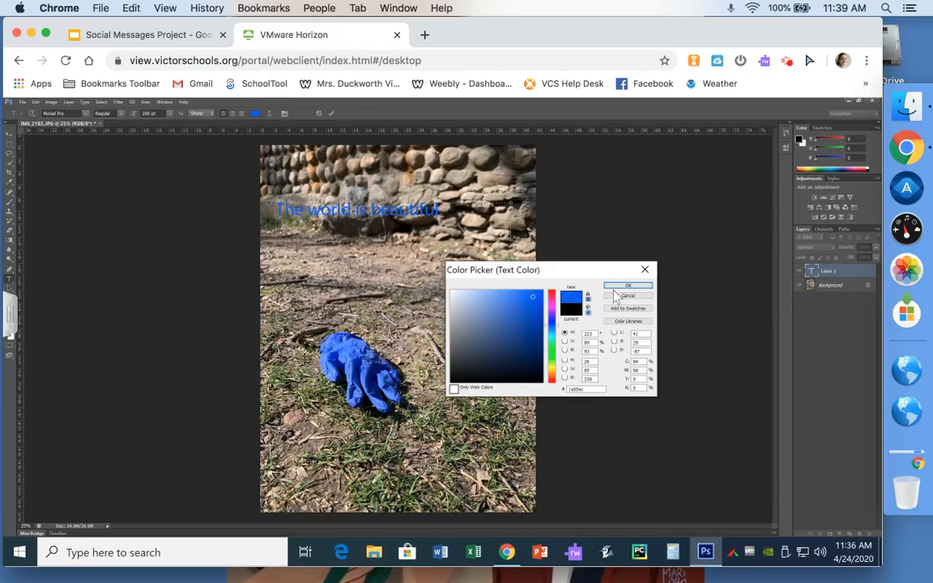
{"action": "left_click", "coordinate": [513, 326]}
{"action": "left_click", "coordinate": [516, 294]}
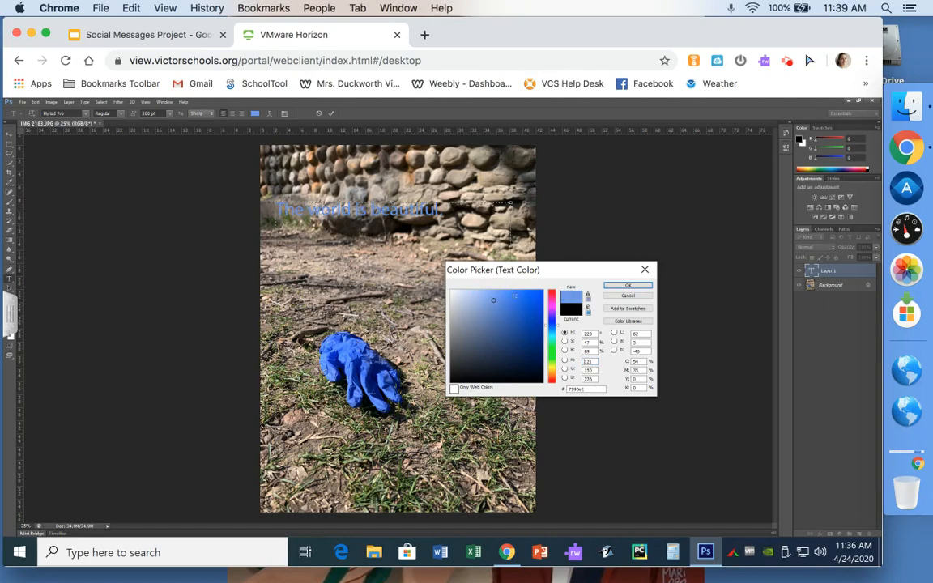
{"action": "left_click", "coordinate": [533, 298]}
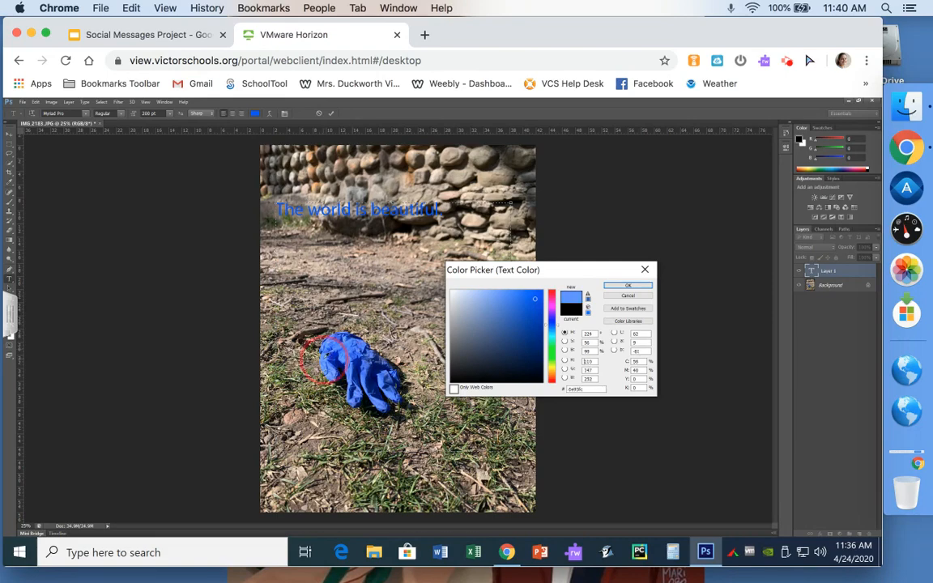
Step: Sample blues from the glove, then settle on a light blue and confirm it
{"action": "left_click", "coordinate": [344, 354]}
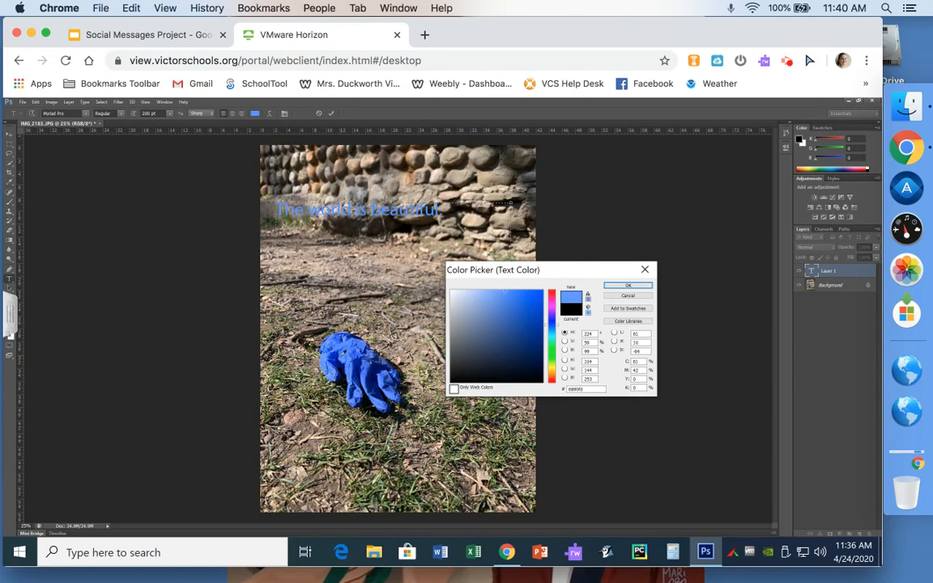
{"action": "left_click", "coordinate": [356, 353]}
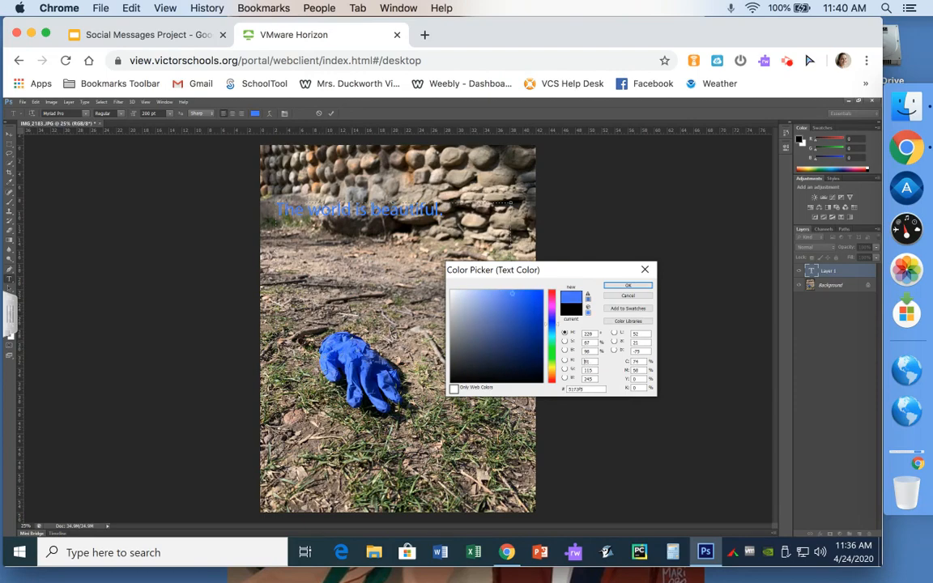
{"action": "left_click", "coordinate": [343, 339]}
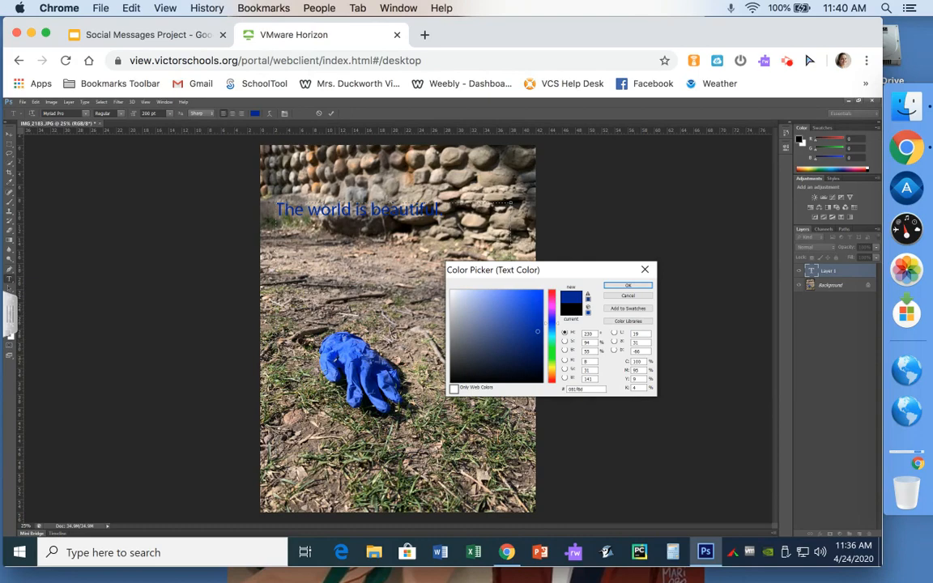
{"action": "left_click", "coordinate": [498, 289]}
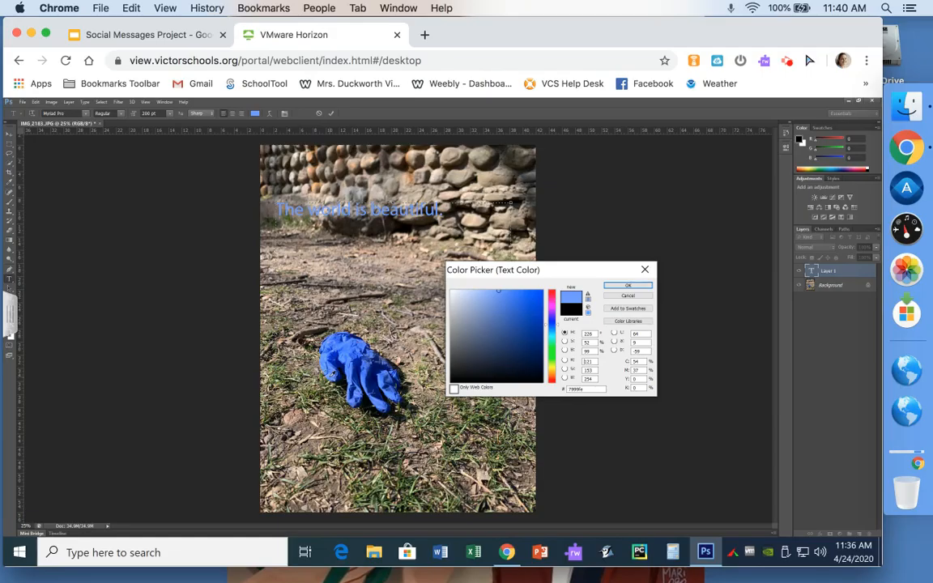
{"action": "left_click", "coordinate": [619, 290]}
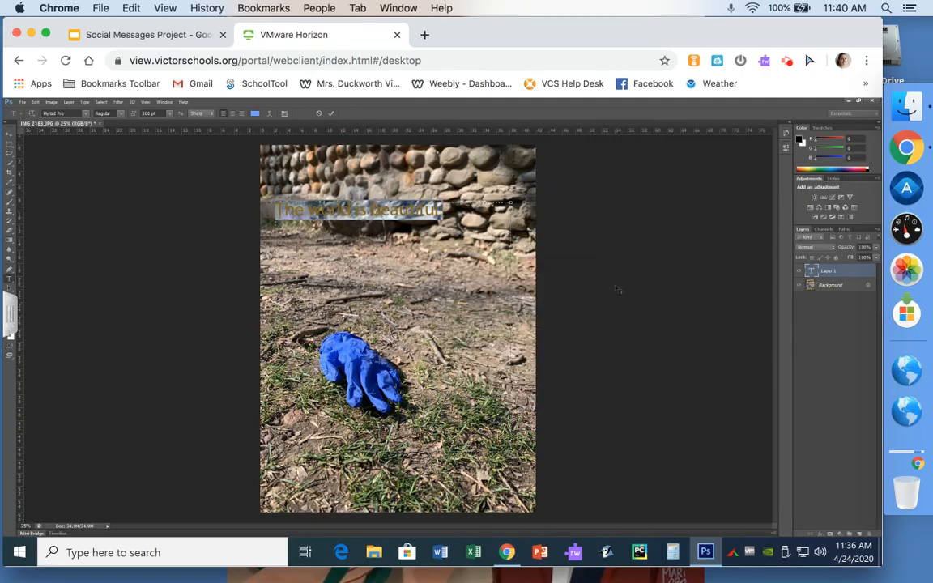
Step: Try several fonts and set the caption in Franklin Gothic
{"action": "left_click", "coordinate": [87, 119]}
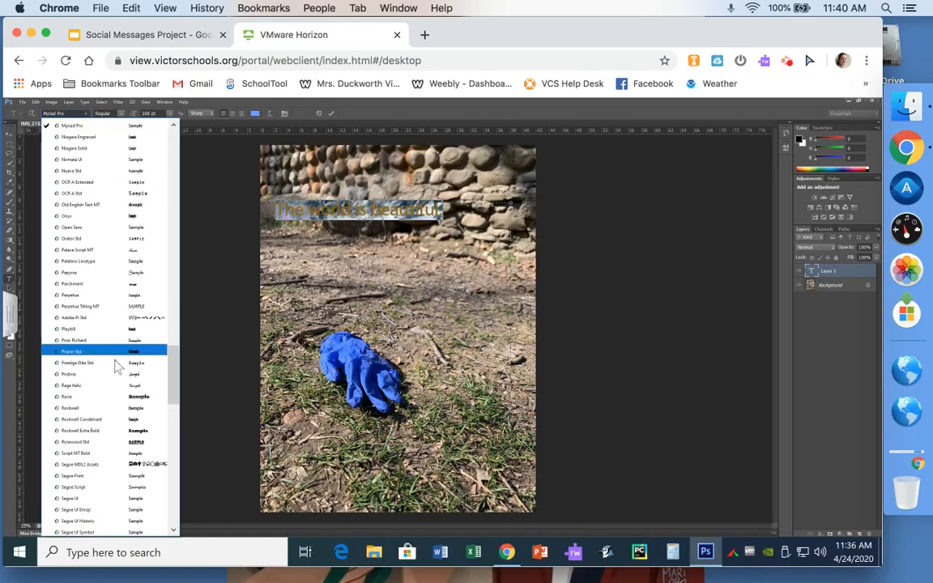
{"action": "left_click", "coordinate": [115, 396]}
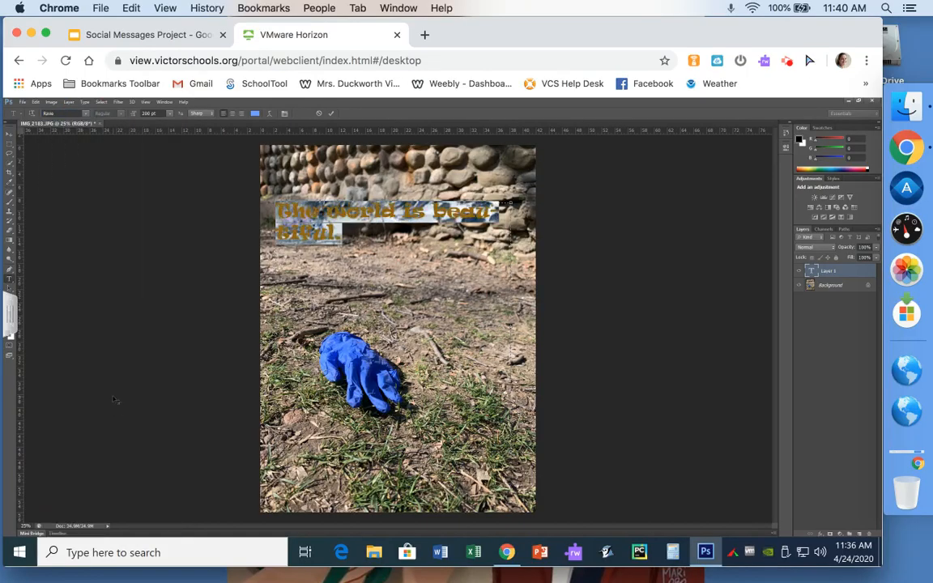
{"action": "left_click", "coordinate": [85, 114]}
{"action": "left_click_drag", "start_coordinate": [176, 394], "coordinate": [172, 187]}
{"action": "left_click", "coordinate": [138, 237]}
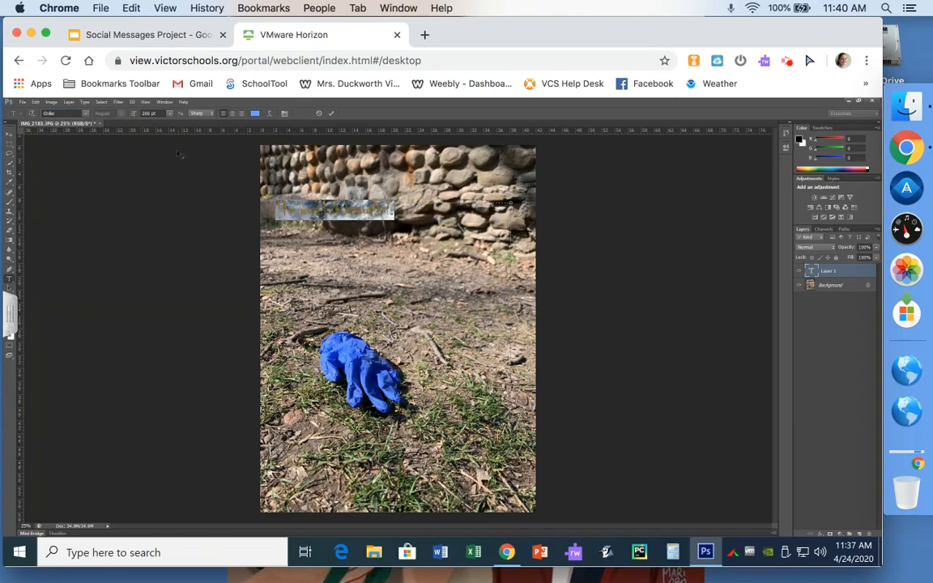
{"action": "left_click", "coordinate": [87, 118]}
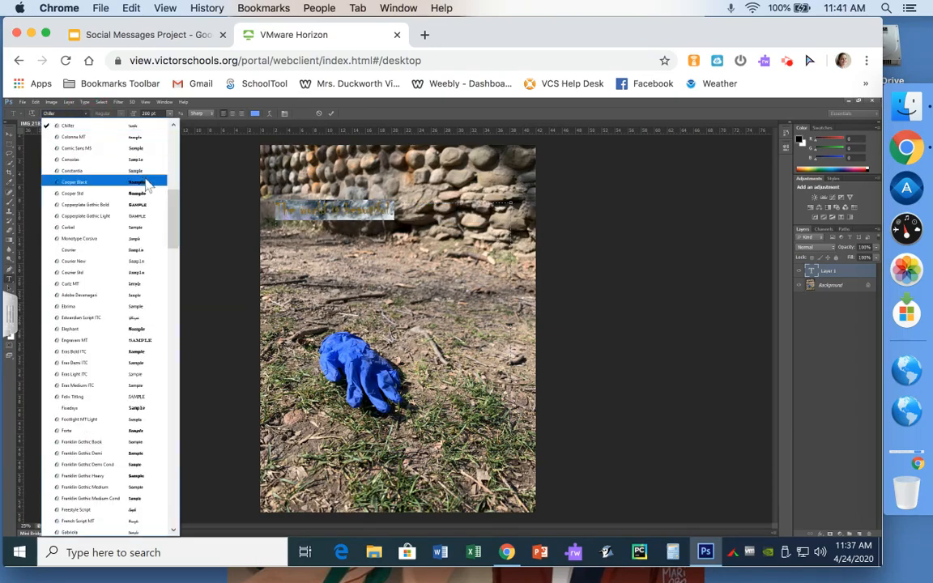
{"action": "left_click", "coordinate": [172, 208]}
{"action": "left_click_drag", "start_coordinate": [173, 209], "coordinate": [172, 241]}
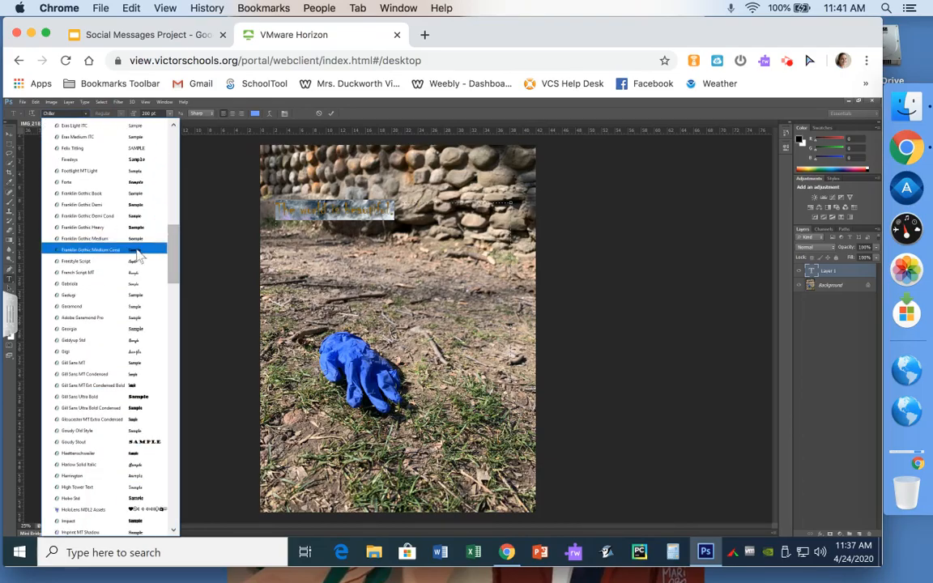
{"action": "left_click", "coordinate": [138, 249]}
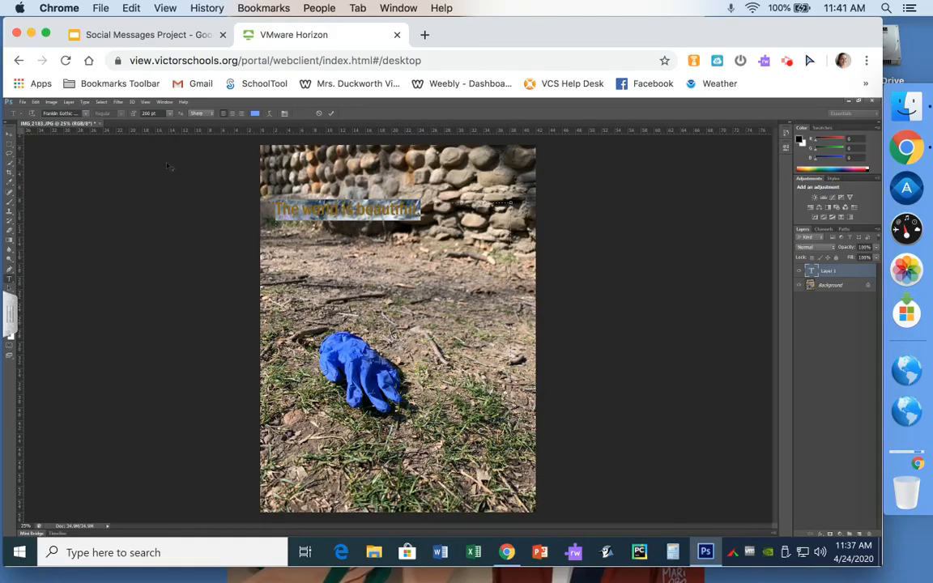
Step: Enlarge the caption to 280 pt, commit it, and enable Show Transform Controls
{"action": "left_click", "coordinate": [146, 113]}
{"action": "key", "text": "BackSpace"}
{"action": "type", "text": "5"}
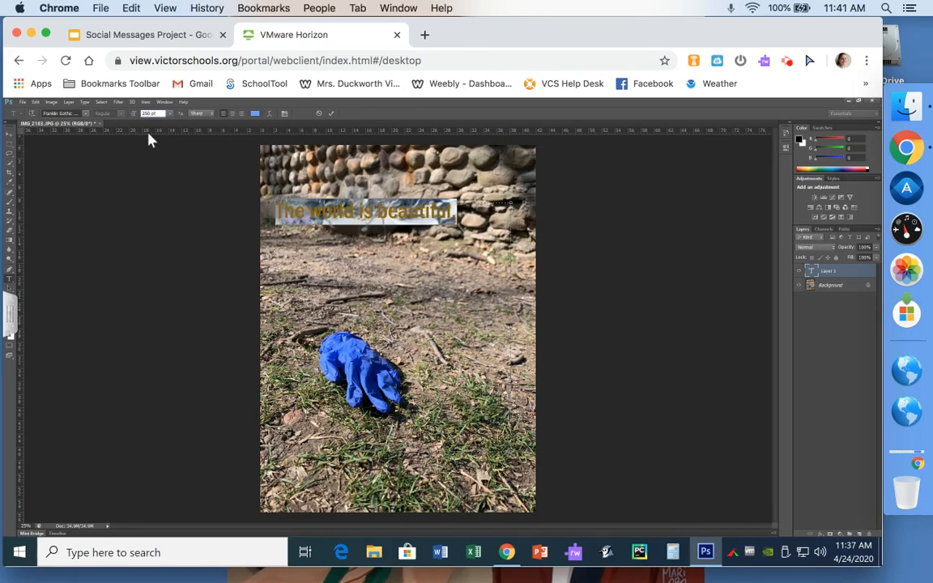
{"action": "key", "text": "BackSpace"}
{"action": "type", "text": "8"}
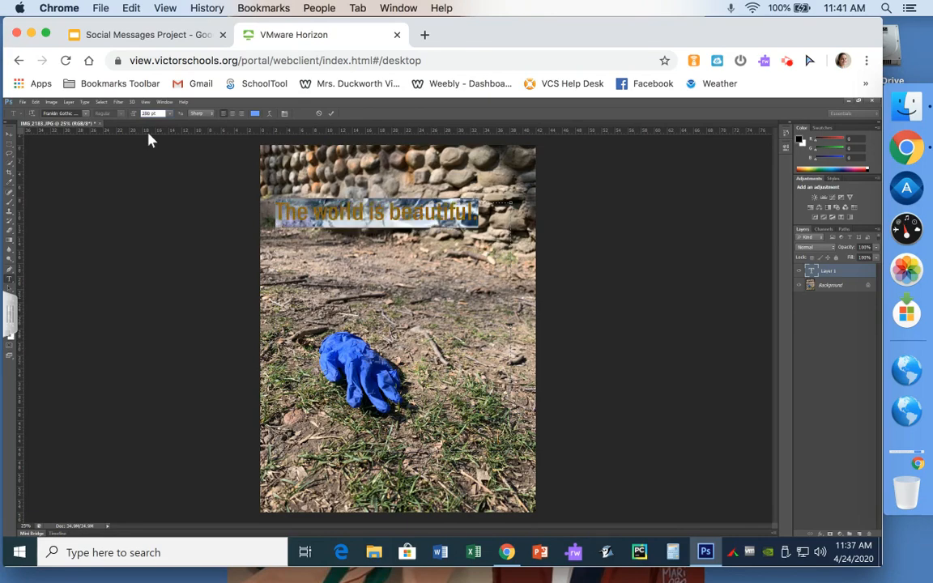
{"action": "left_click", "coordinate": [352, 215]}
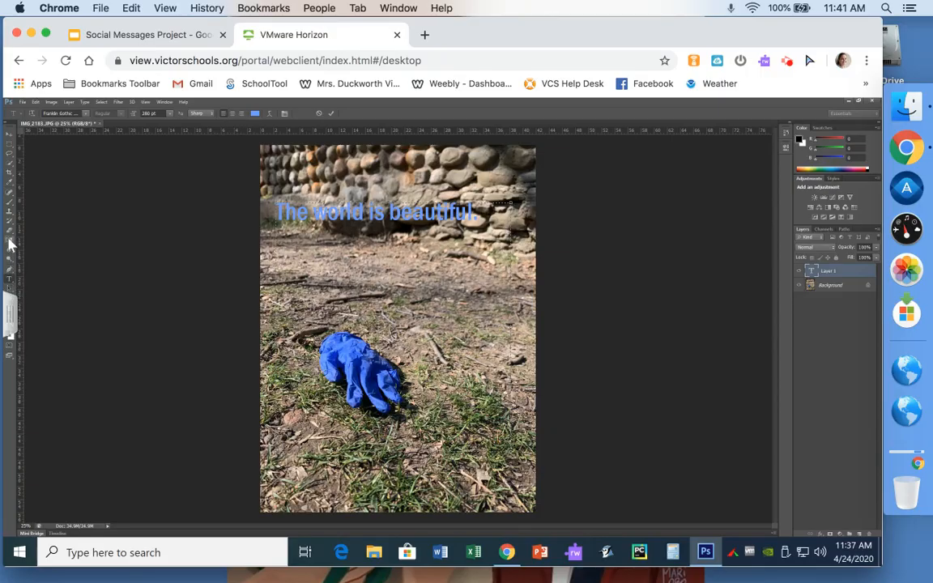
{"action": "left_click", "coordinate": [10, 136]}
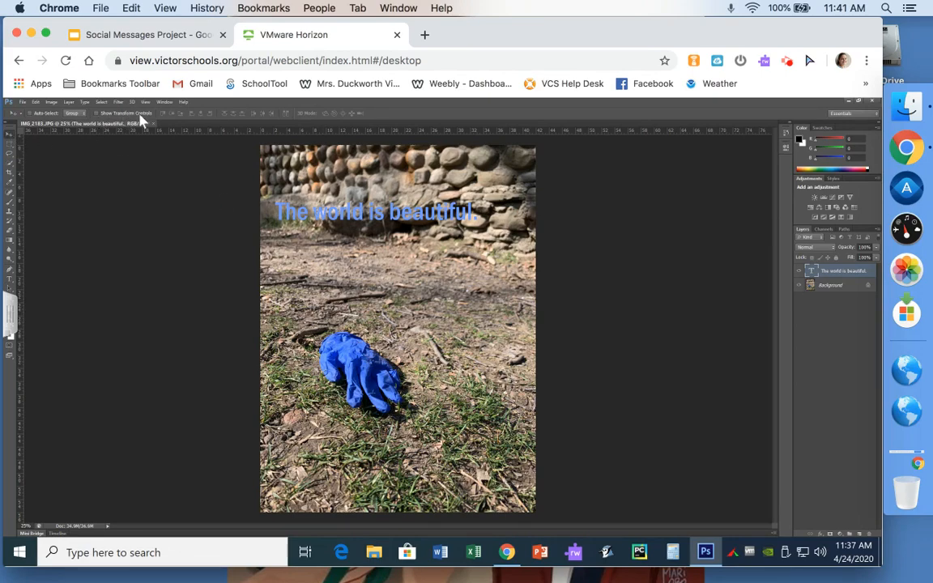
{"action": "left_click", "coordinate": [96, 114]}
Step: Drag the caption down onto the dirt above the glove, discarding a stray empty type layer
{"action": "left_click", "coordinate": [348, 231]}
{"action": "left_click_drag", "start_coordinate": [349, 231], "coordinate": [348, 285]}
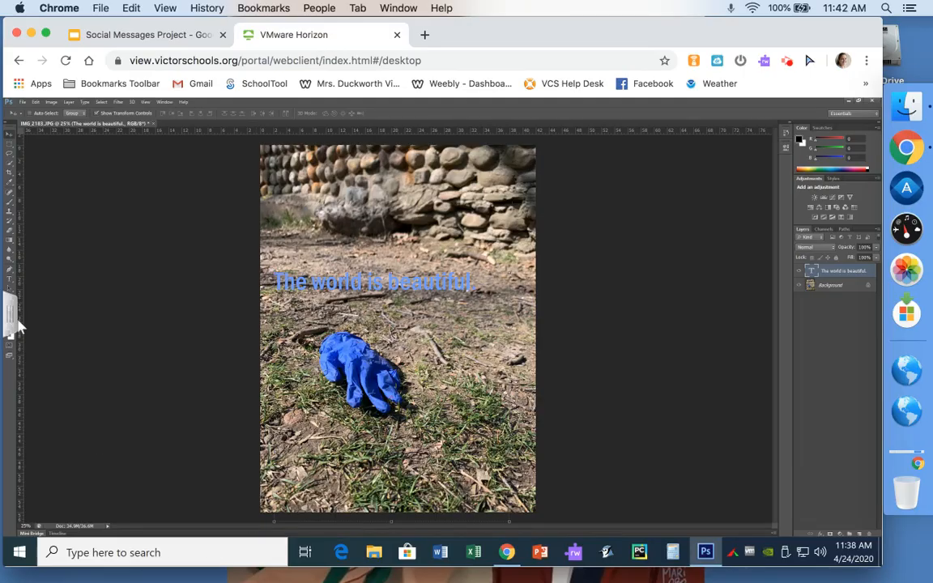
{"action": "left_click", "coordinate": [10, 280]}
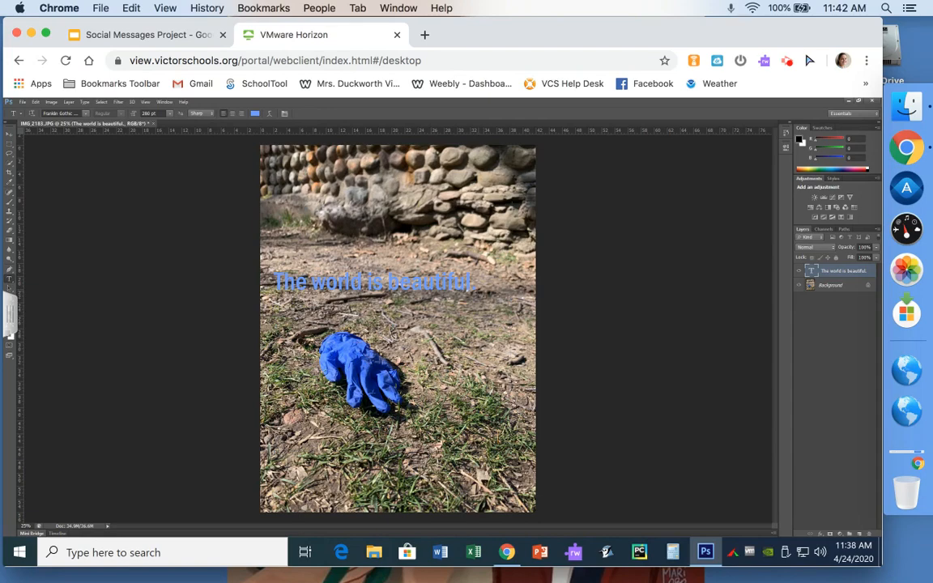
{"action": "left_click", "coordinate": [380, 257]}
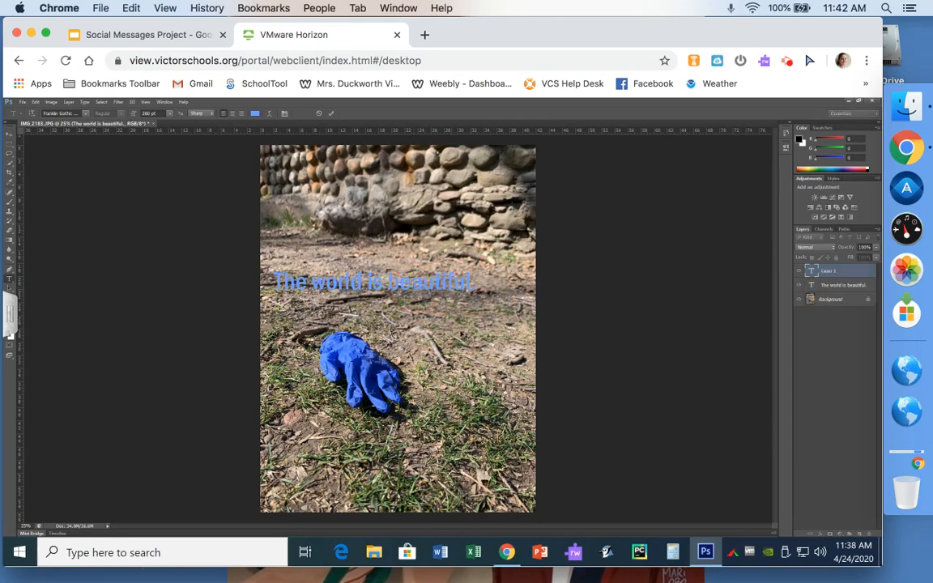
{"action": "double_click", "coordinate": [827, 276]}
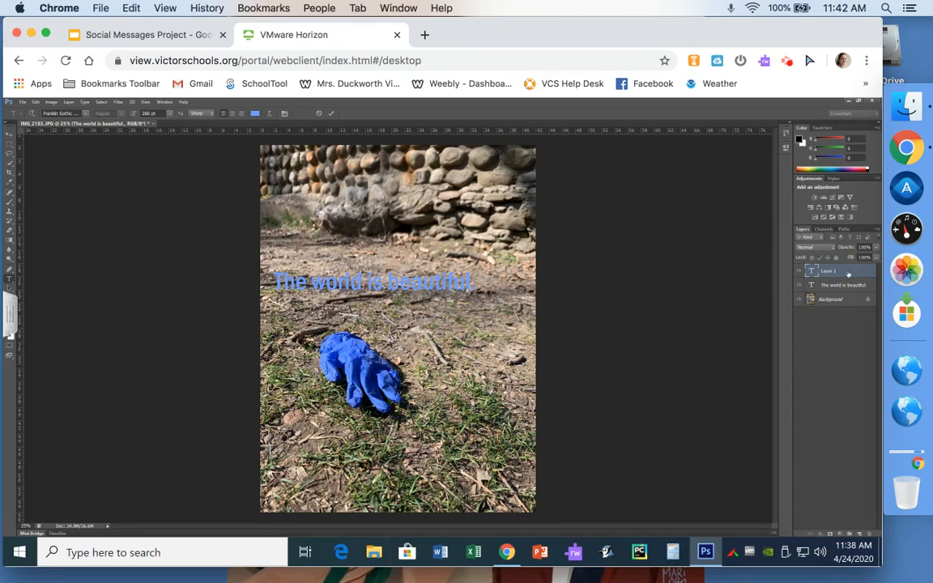
{"action": "left_click", "coordinate": [848, 275]}
{"action": "left_click", "coordinate": [847, 274], "text": "ctrl"}
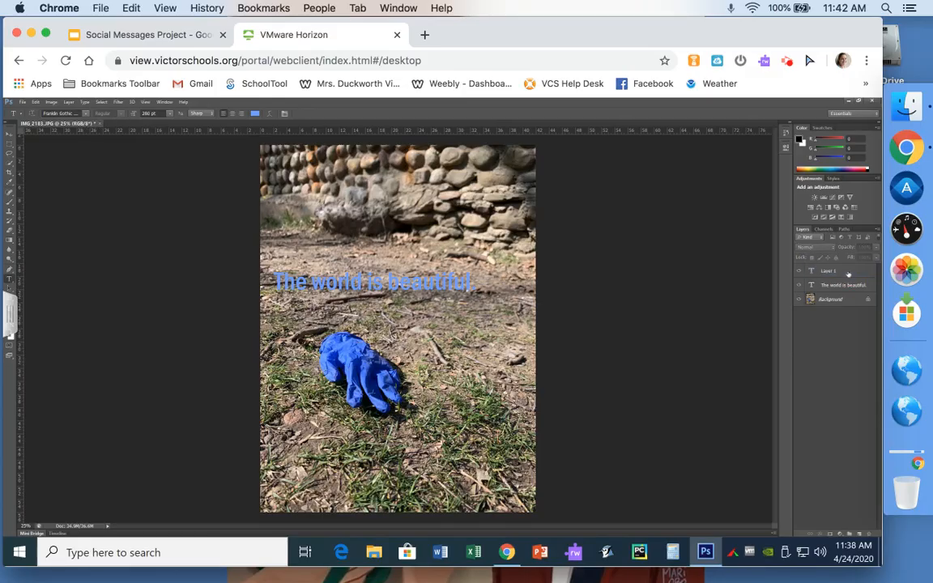
{"action": "left_click", "coordinate": [847, 275]}
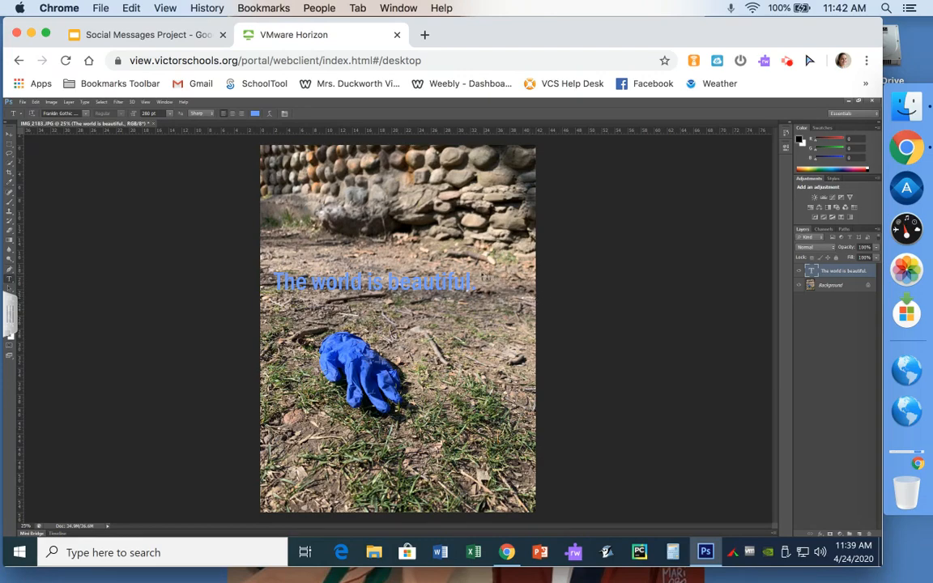
Step: Recolour the caption a paler blue and nudge it slightly down and right above the glove
{"action": "left_click", "coordinate": [469, 279]}
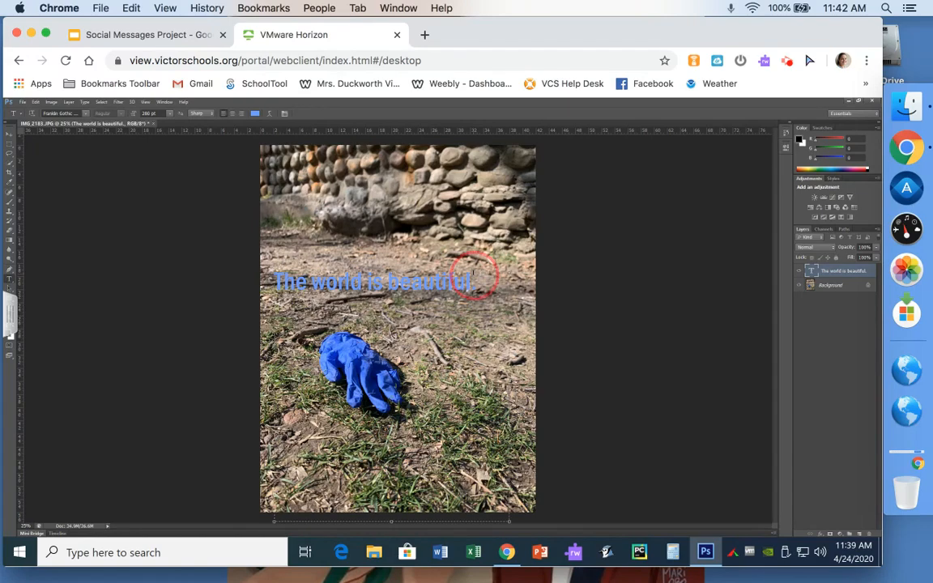
{"action": "left_click_drag", "start_coordinate": [469, 280], "coordinate": [256, 279]}
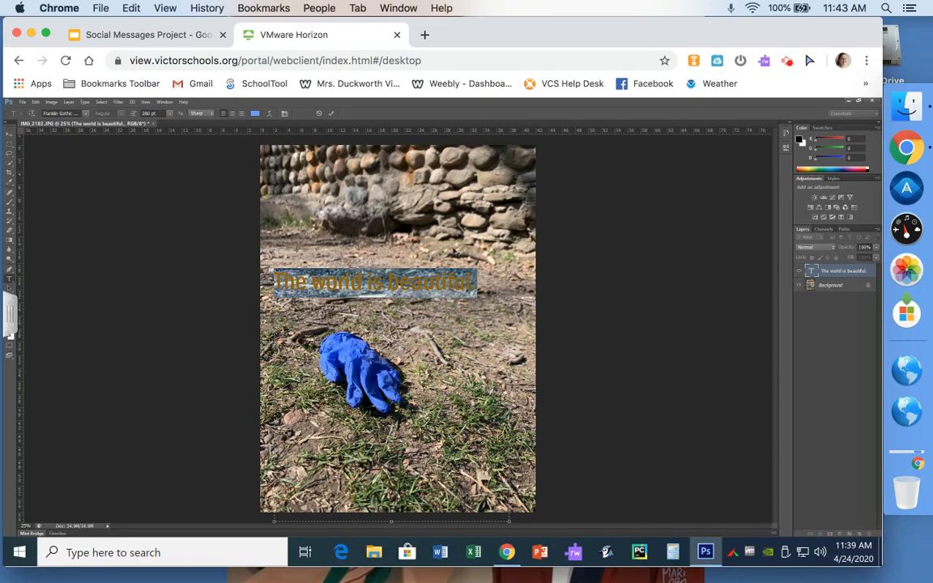
{"action": "left_click", "coordinate": [255, 112]}
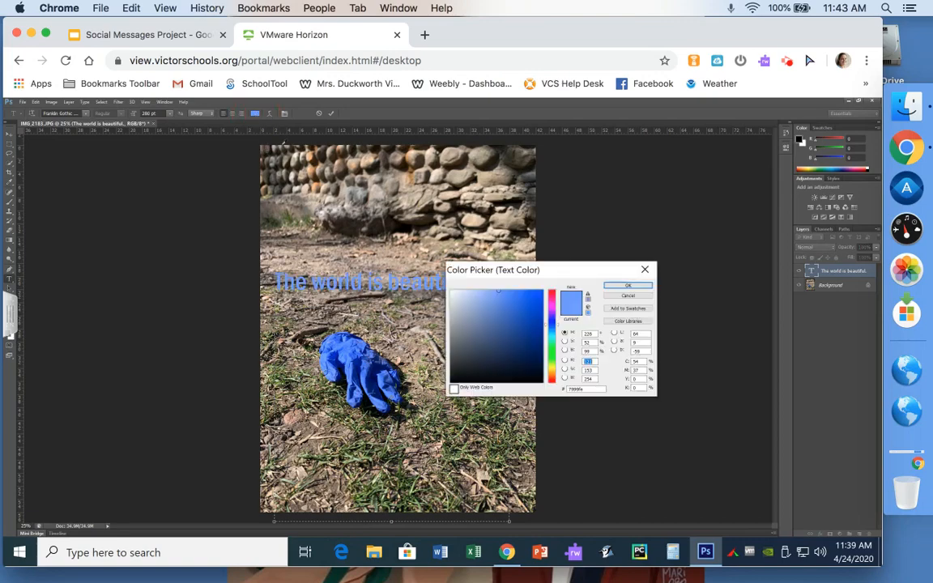
{"action": "left_click", "coordinate": [466, 292]}
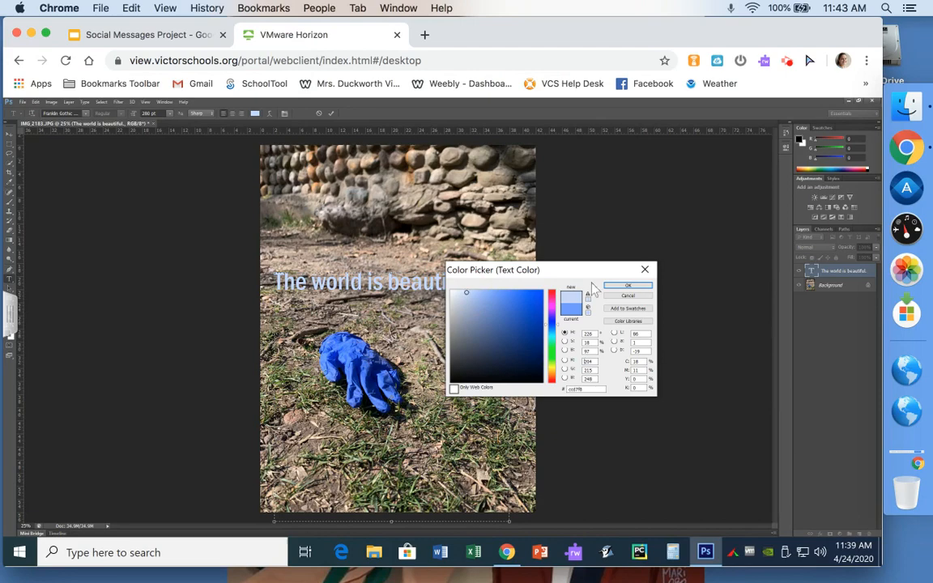
{"action": "left_click", "coordinate": [628, 285]}
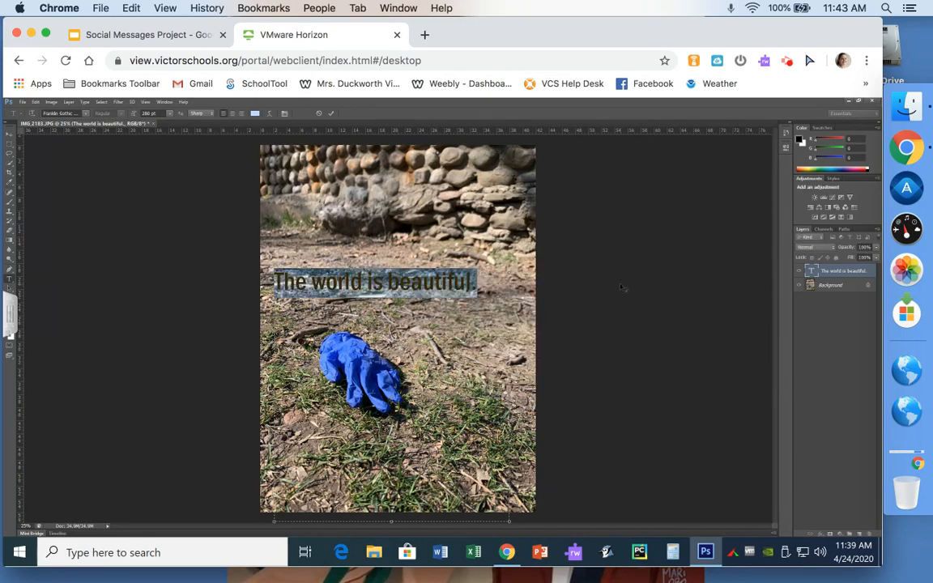
{"action": "left_click", "coordinate": [502, 349]}
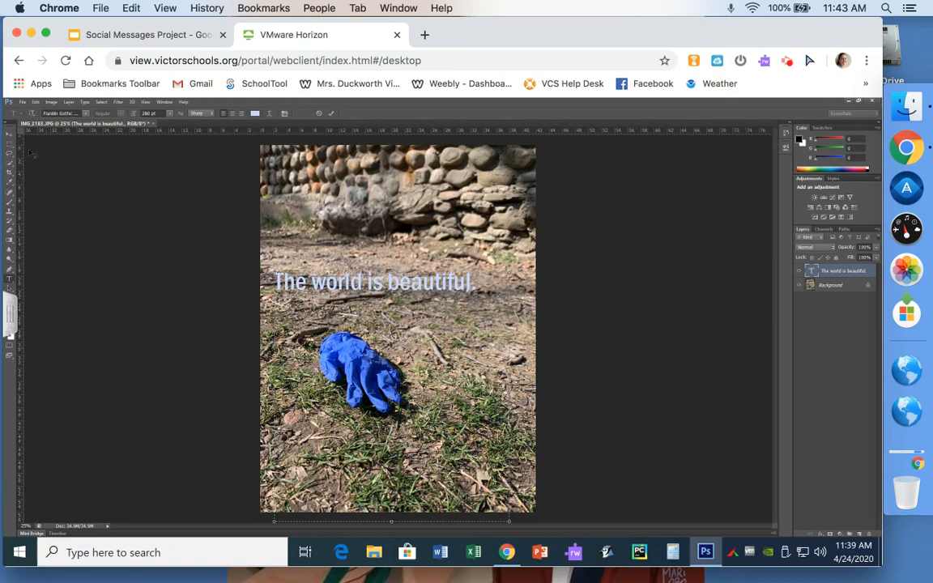
{"action": "left_click", "coordinate": [10, 132]}
{"action": "left_click_drag", "start_coordinate": [289, 258], "coordinate": [325, 296]}
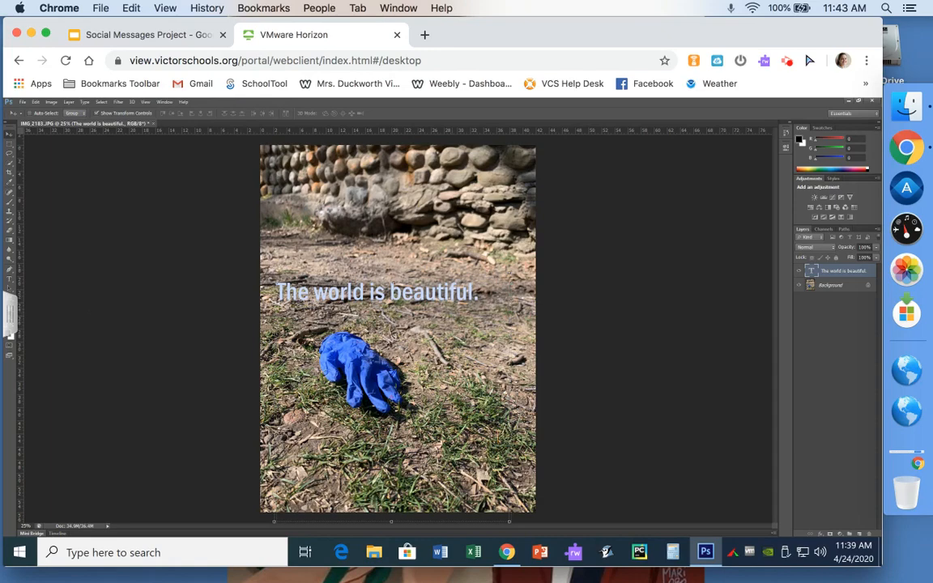
Step: Duplicate the caption layer via Layer > Duplicate Layer as 'The world is beautiful. copy'
{"action": "left_click", "coordinate": [10, 277]}
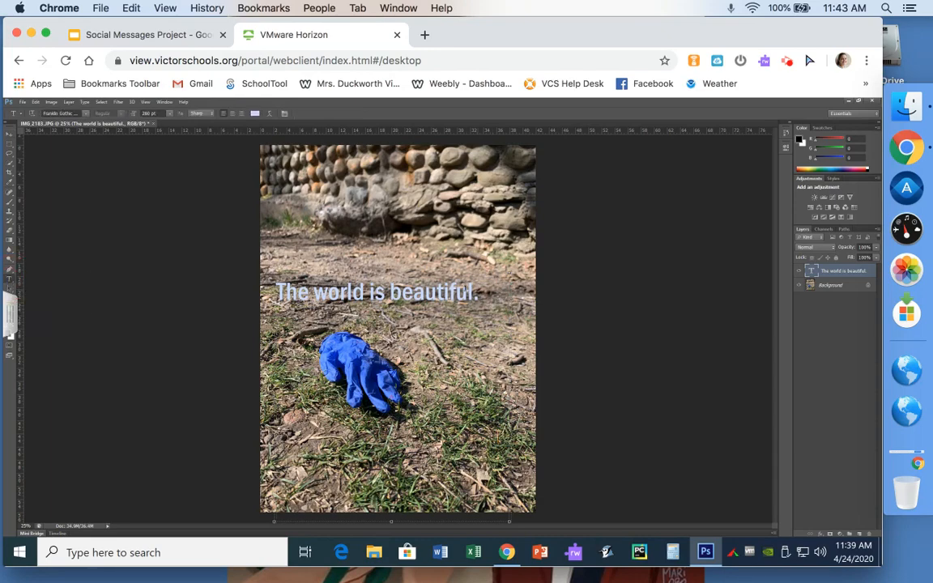
{"action": "left_click", "coordinate": [869, 275]}
{"action": "left_click", "coordinate": [869, 276]}
{"action": "left_click", "coordinate": [869, 276]}
{"action": "left_click", "coordinate": [869, 275]}
{"action": "left_click", "coordinate": [164, 103]}
{"action": "mouse_move", "coordinate": [146, 103]}
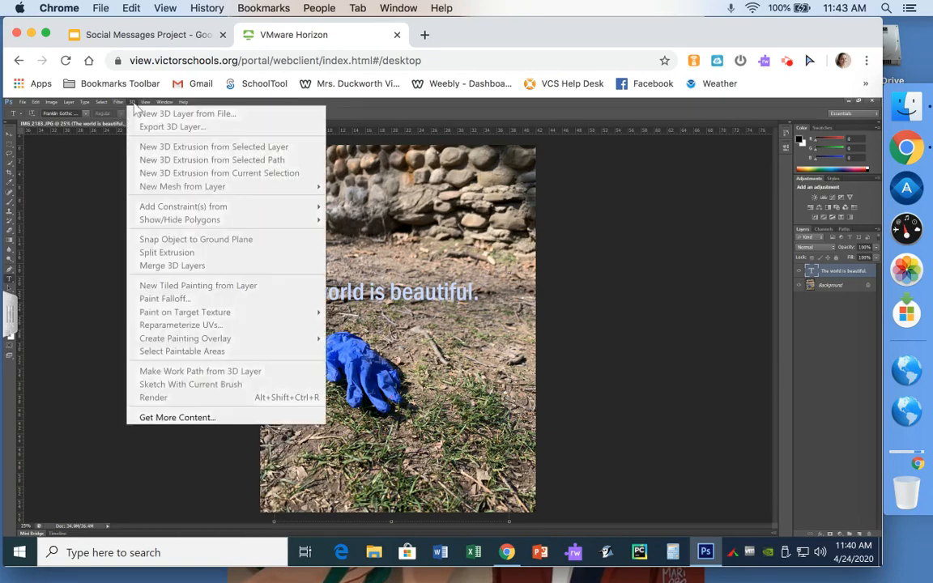
{"action": "mouse_move", "coordinate": [99, 105]}
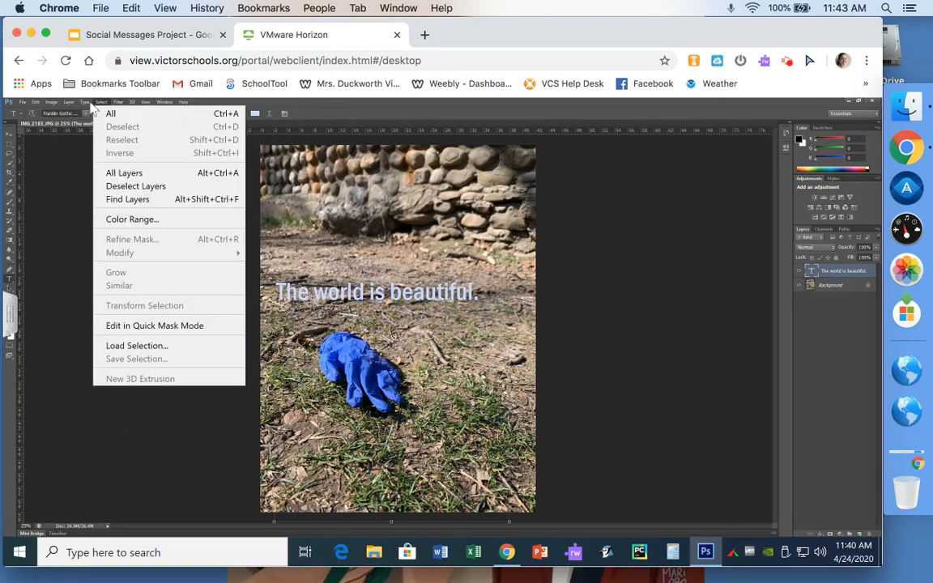
{"action": "mouse_move", "coordinate": [68, 105]}
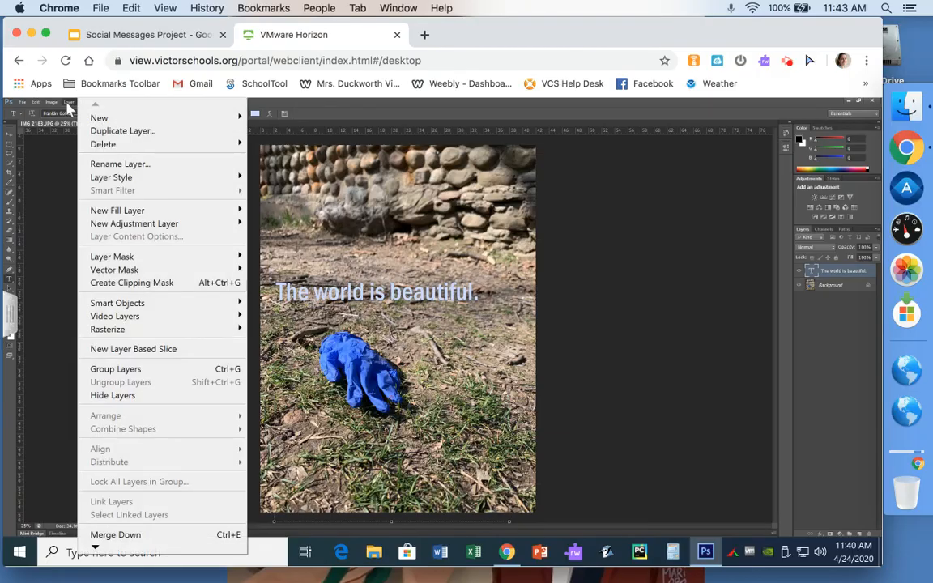
{"action": "left_click", "coordinate": [101, 132]}
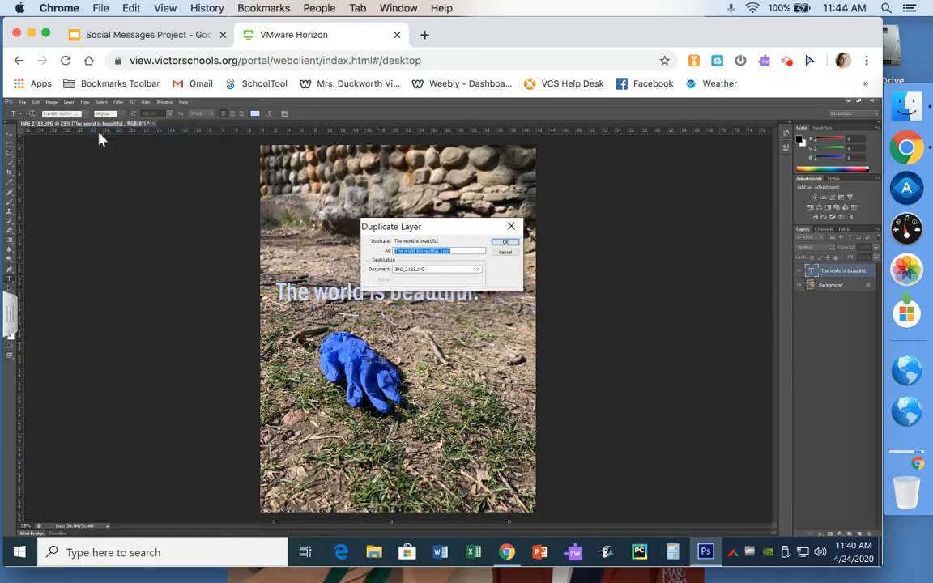
{"action": "left_click", "coordinate": [504, 242]}
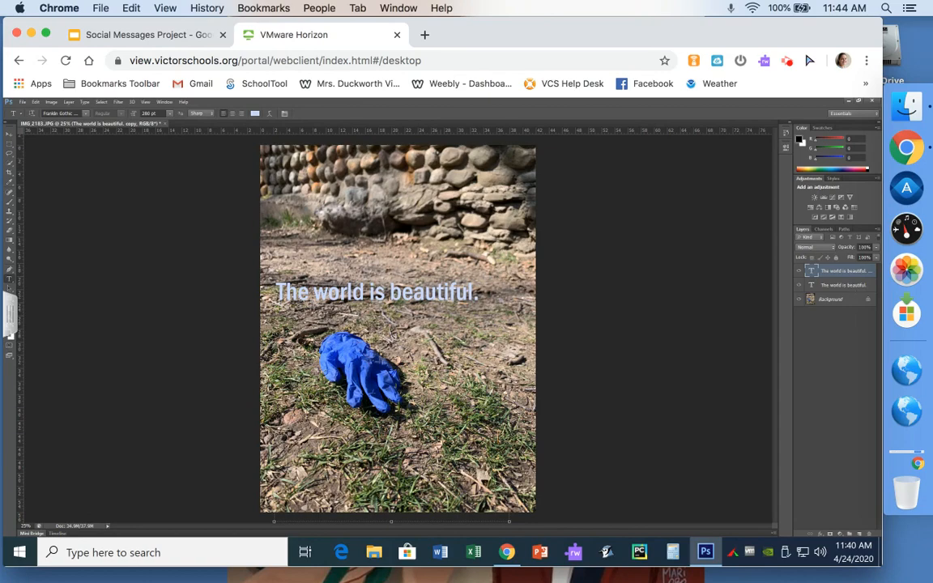
Step: Move the duplicate below the glove and retype it as 'What we are doing to it is not'
{"action": "left_click", "coordinate": [12, 143]}
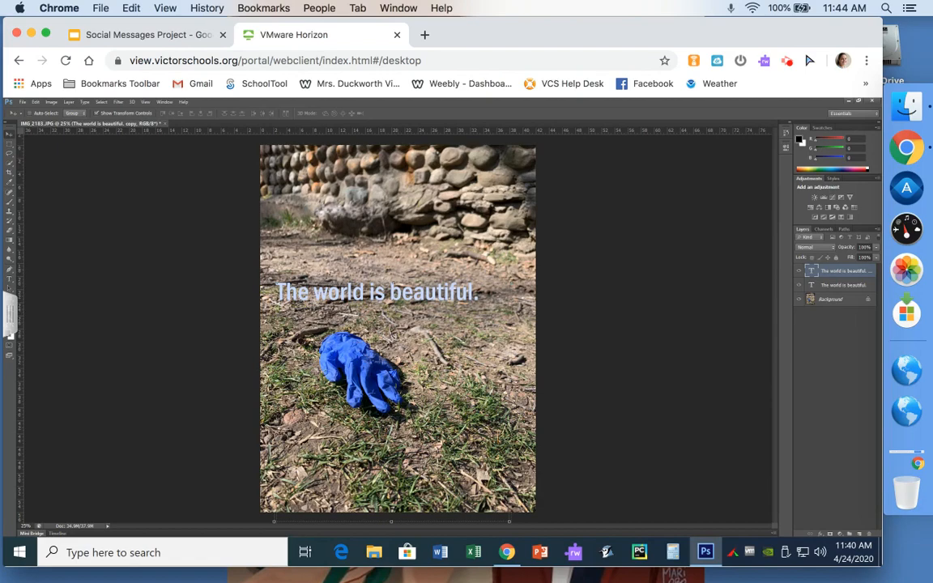
{"action": "mouse_move", "coordinate": [346, 320]}
{"action": "left_mouse_down"}
{"action": "mouse_move", "coordinate": [352, 444]}
{"action": "mouse_move", "coordinate": [376, 448]}
{"action": "mouse_move", "coordinate": [359, 457]}
{"action": "left_mouse_up"}
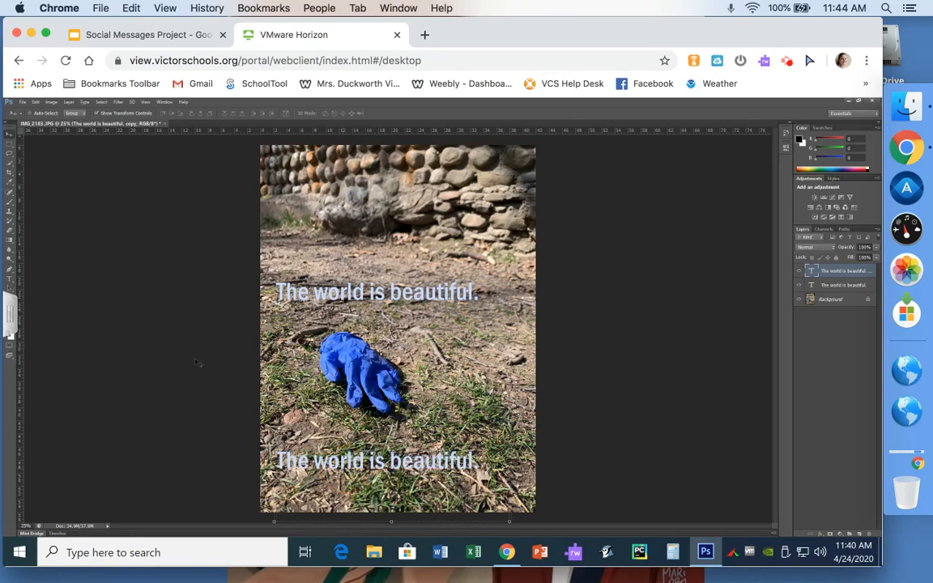
{"action": "left_click", "coordinate": [10, 279]}
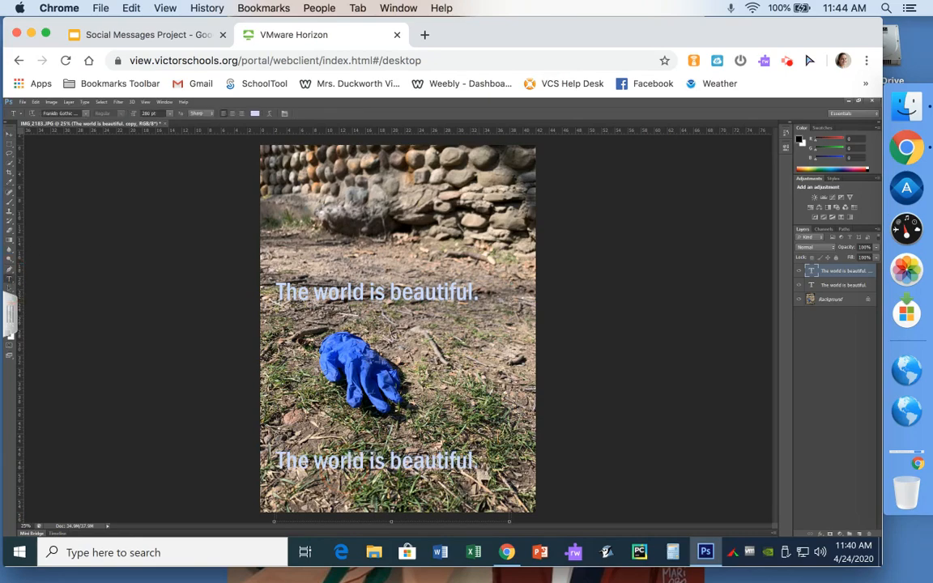
{"action": "left_click_drag", "start_coordinate": [477, 460], "coordinate": [233, 444]}
{"action": "type", "text": "What a"}
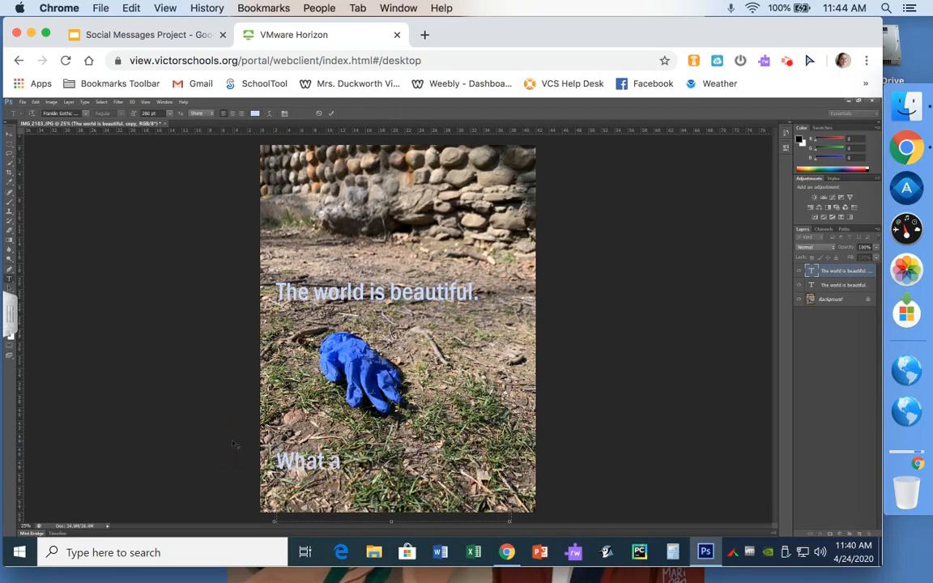
{"action": "key", "text": "BackSpace"}
{"action": "type", "text": "we are doing to it"}
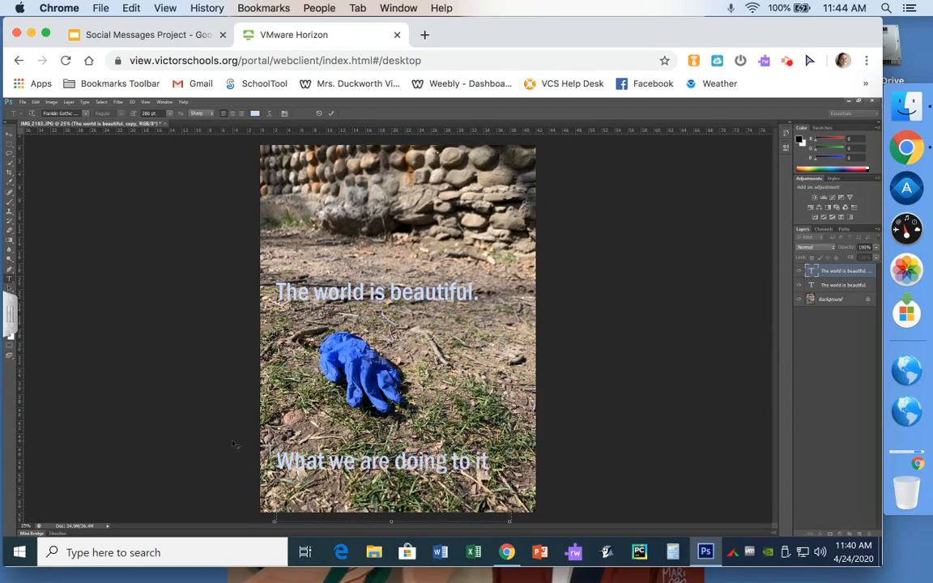
{"action": "type", "text": " is not."}
Step: Break the caption before 'to' onto a second line, capitalize 'NOT', and commit it
{"action": "left_click", "coordinate": [453, 464]}
{"action": "key", "text": "Return"}
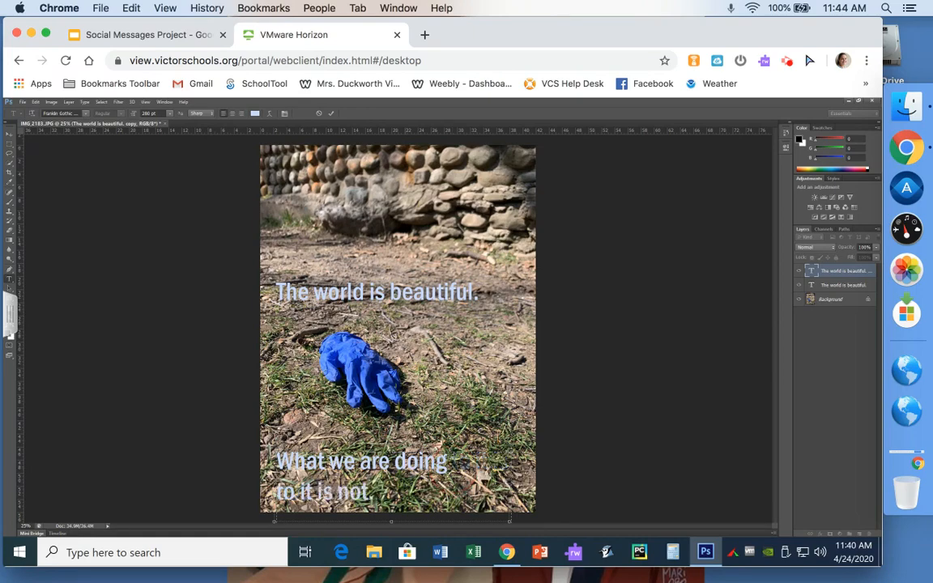
{"action": "left_click_drag", "start_coordinate": [372, 504], "coordinate": [338, 503]}
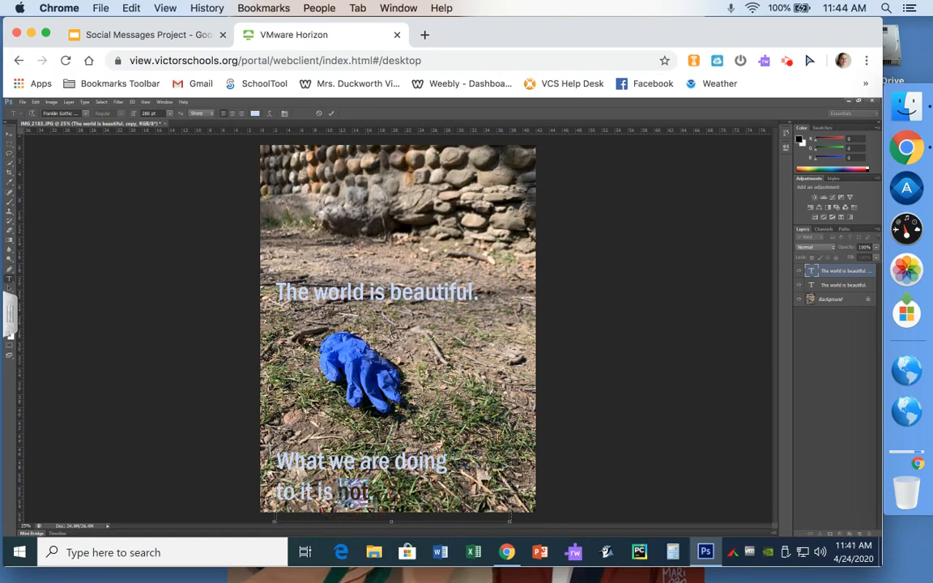
{"action": "type", "text": "NOT."}
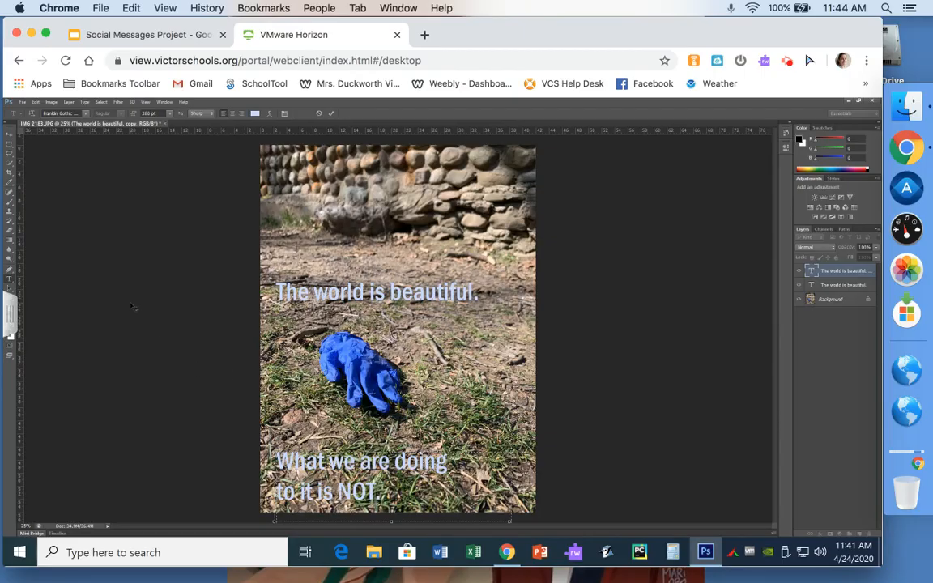
{"action": "left_click", "coordinate": [9, 132]}
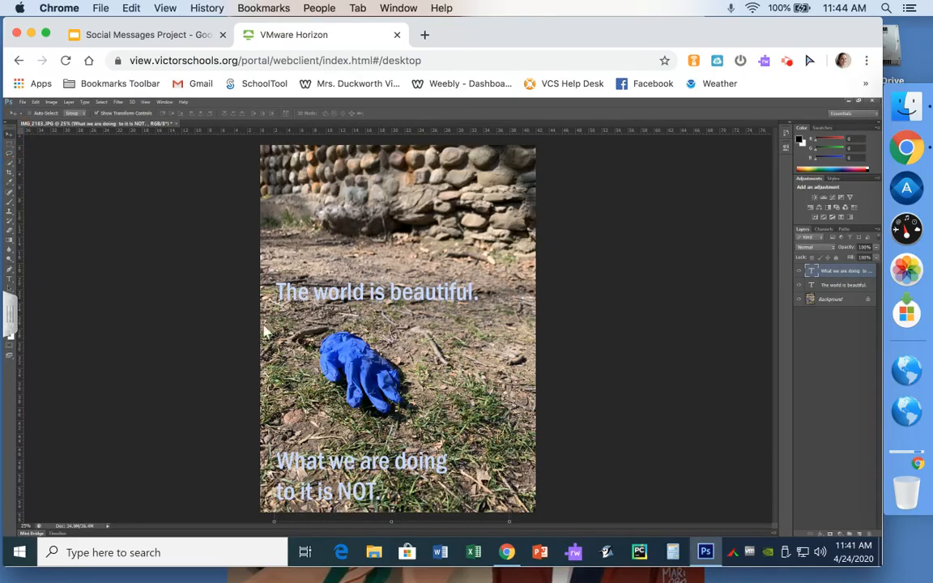
Step: Right-align the bottom caption and move it into the photo's lower right corner
{"action": "left_click_drag", "start_coordinate": [349, 462], "coordinate": [426, 455]}
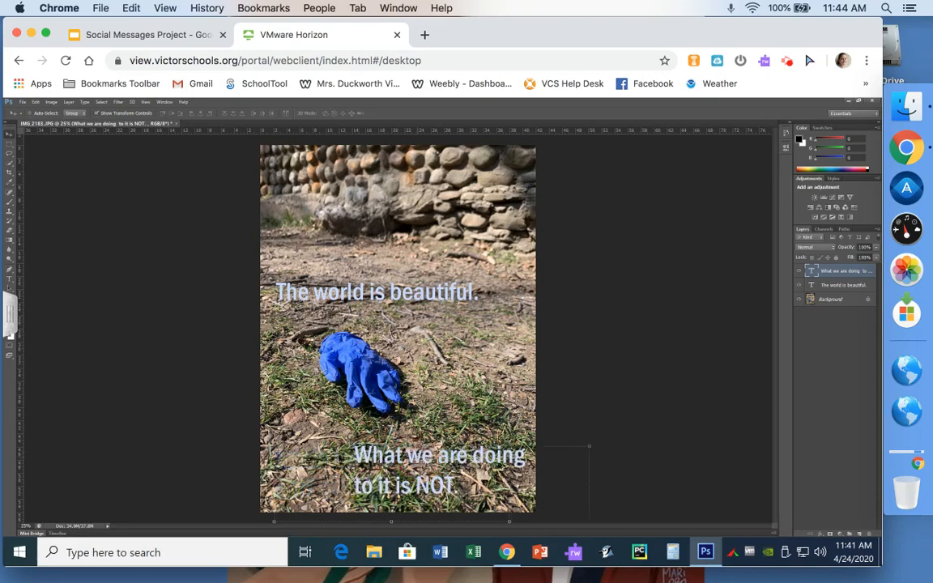
{"action": "left_click", "coordinate": [10, 279]}
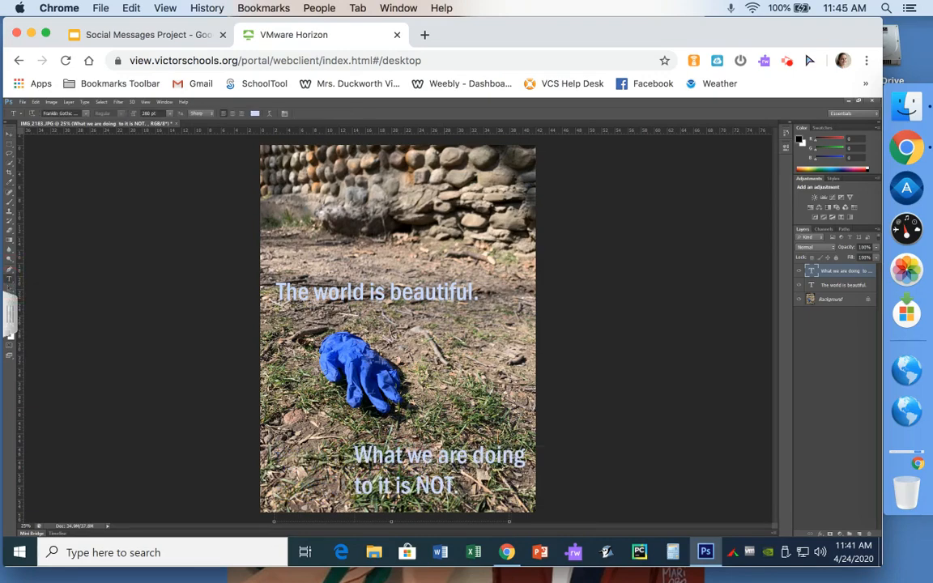
{"action": "left_click_drag", "start_coordinate": [475, 484], "coordinate": [336, 454]}
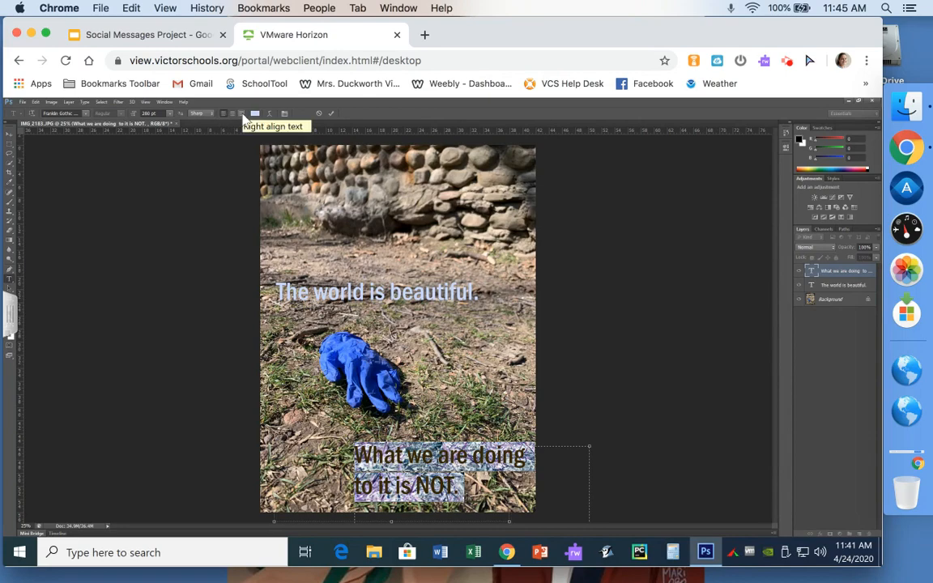
{"action": "left_click", "coordinate": [242, 114]}
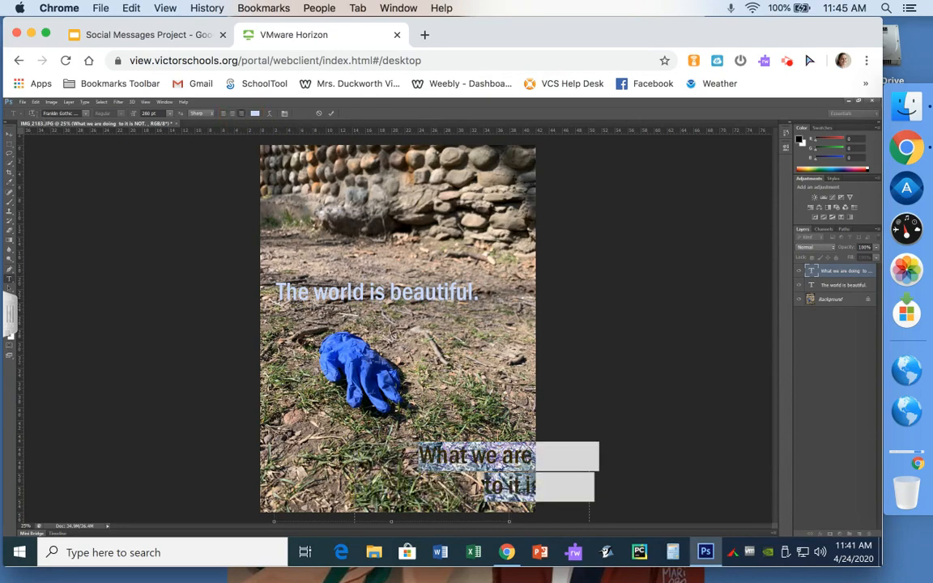
{"action": "left_click", "coordinate": [9, 129]}
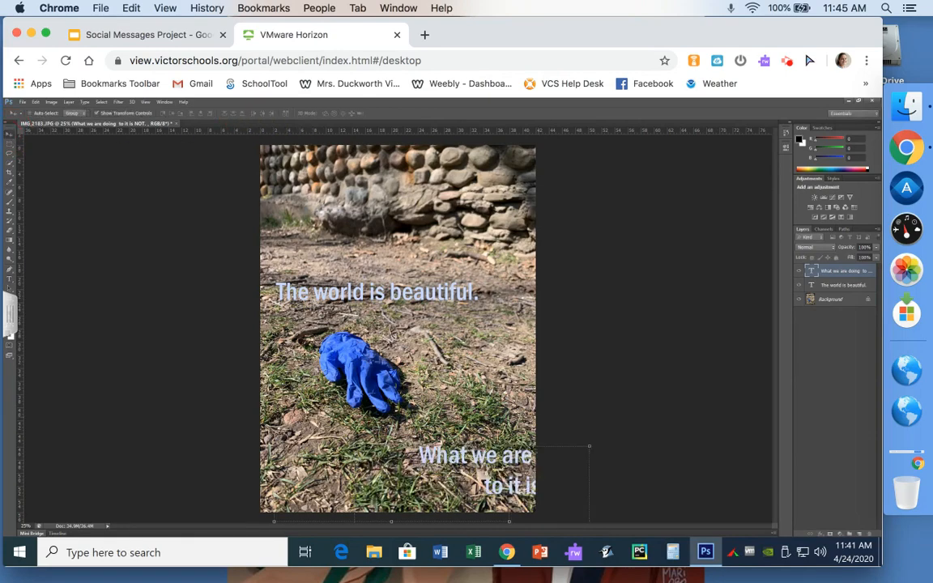
{"action": "left_click_drag", "start_coordinate": [507, 455], "coordinate": [449, 441]}
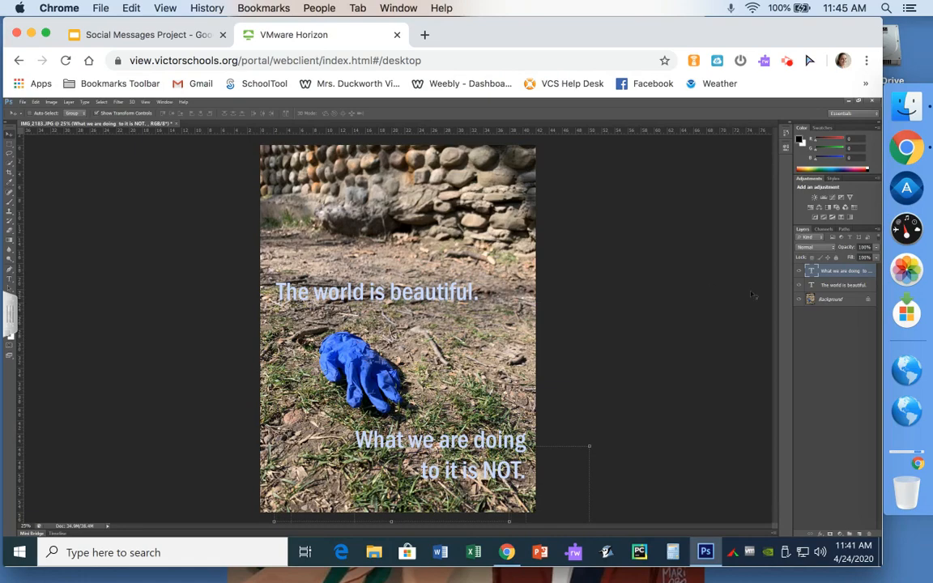
Step: Nudge the 'The world is beautiful.' caption slightly lower and to the left
{"action": "left_click", "coordinate": [847, 290]}
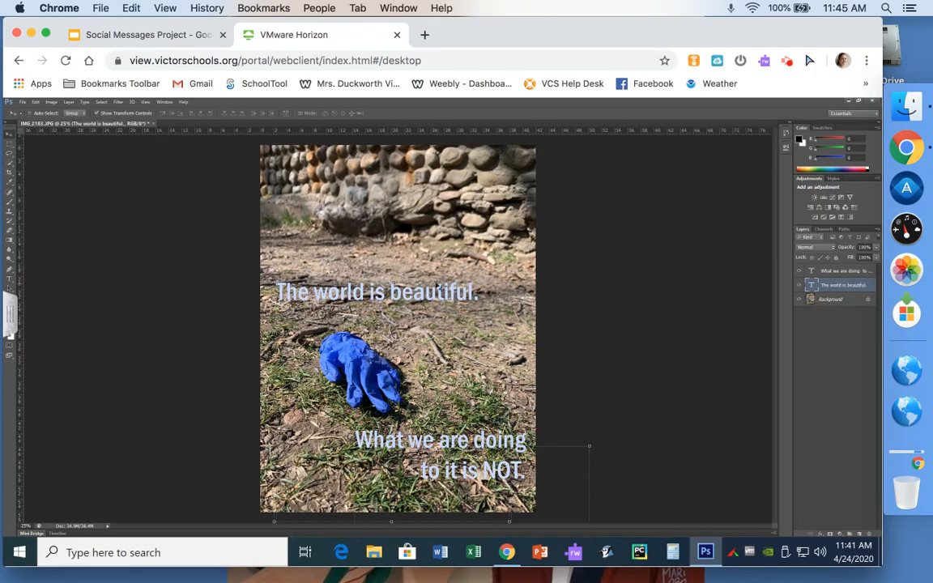
{"action": "mouse_move", "coordinate": [429, 291]}
{"action": "left_mouse_down"}
{"action": "mouse_move", "coordinate": [420, 302]}
{"action": "mouse_move", "coordinate": [428, 304]}
{"action": "left_mouse_up"}
{"action": "left_click_drag", "start_coordinate": [429, 297], "coordinate": [425, 292]}
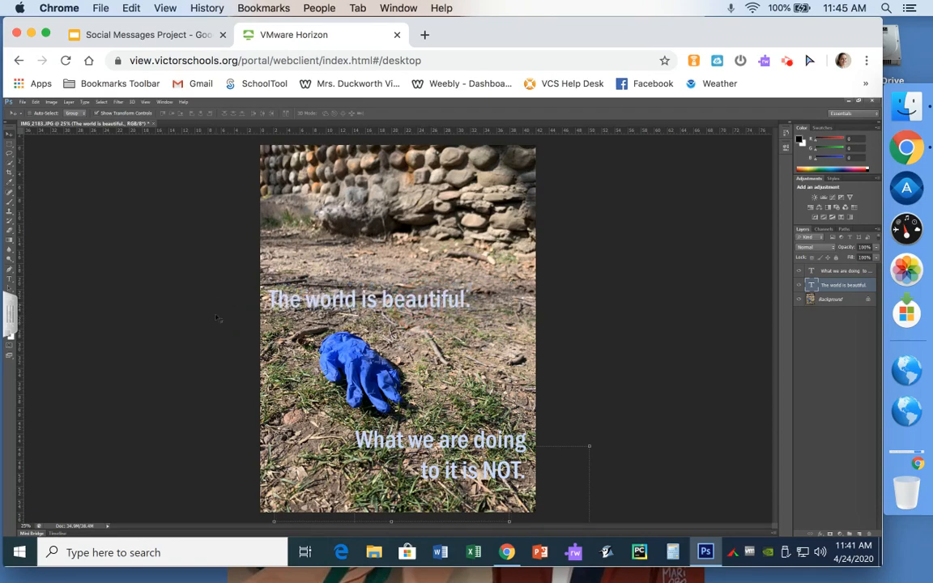
{"action": "left_click", "coordinate": [9, 275]}
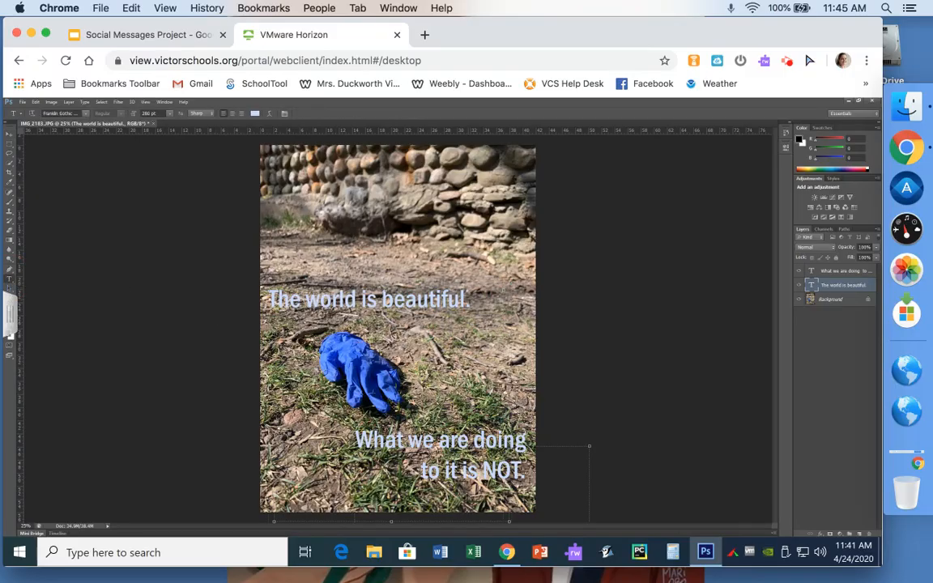
{"action": "left_click_drag", "start_coordinate": [460, 306], "coordinate": [405, 309]}
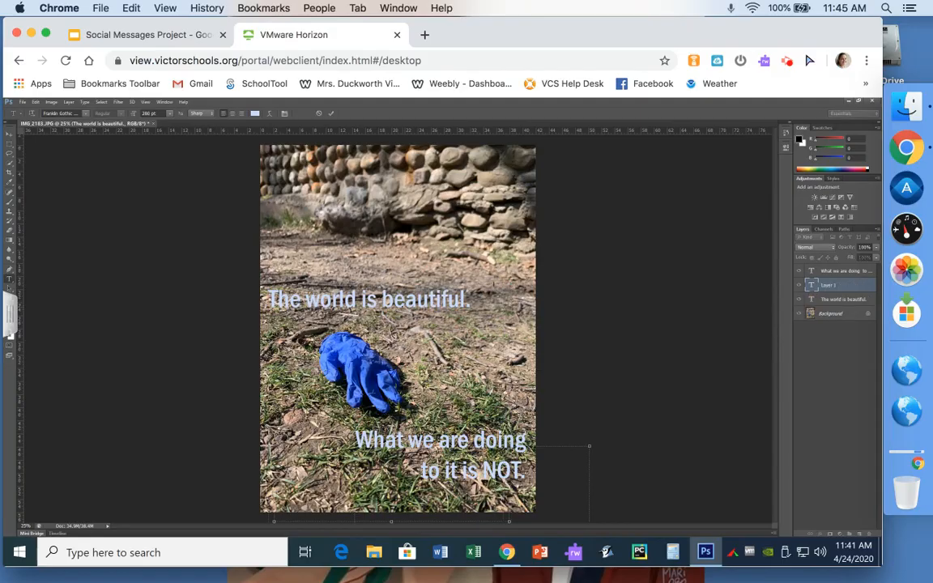
{"action": "left_click", "coordinate": [857, 286]}
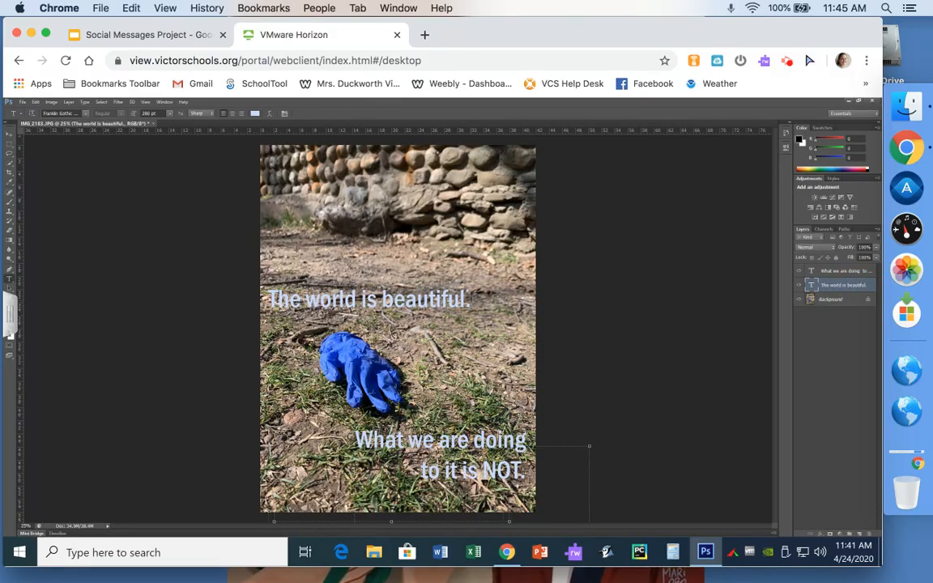
{"action": "left_click_drag", "start_coordinate": [472, 301], "coordinate": [226, 292]}
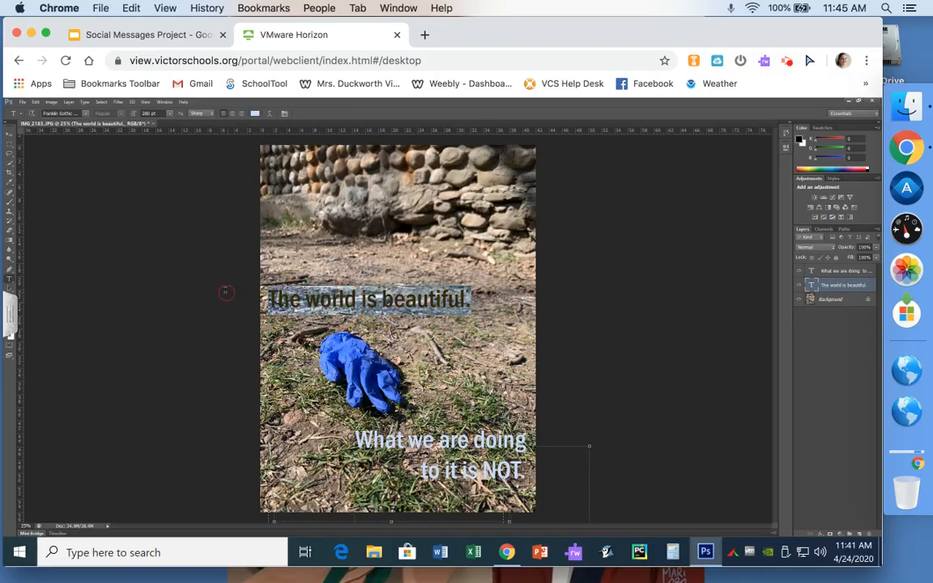
{"action": "left_click", "coordinate": [85, 113]}
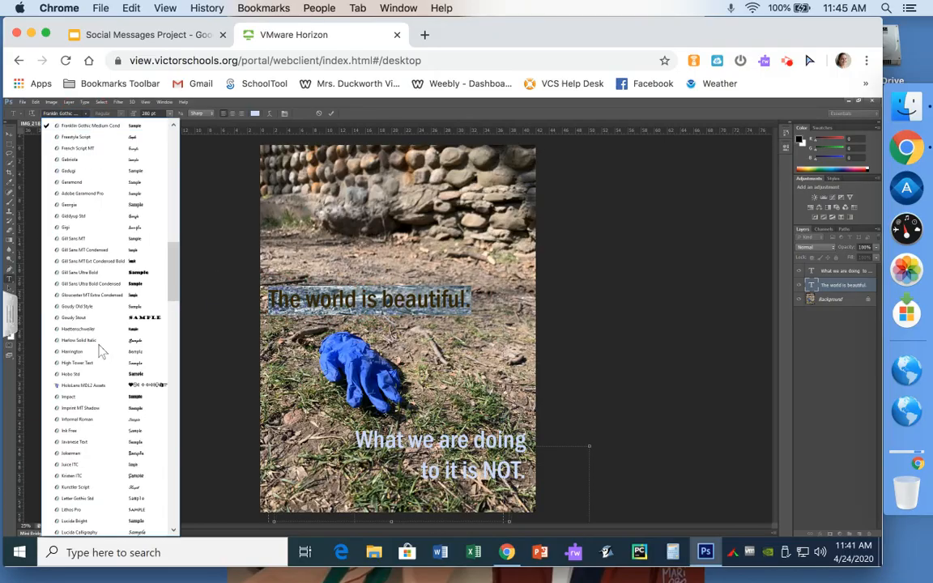
{"action": "left_click", "coordinate": [171, 119]}
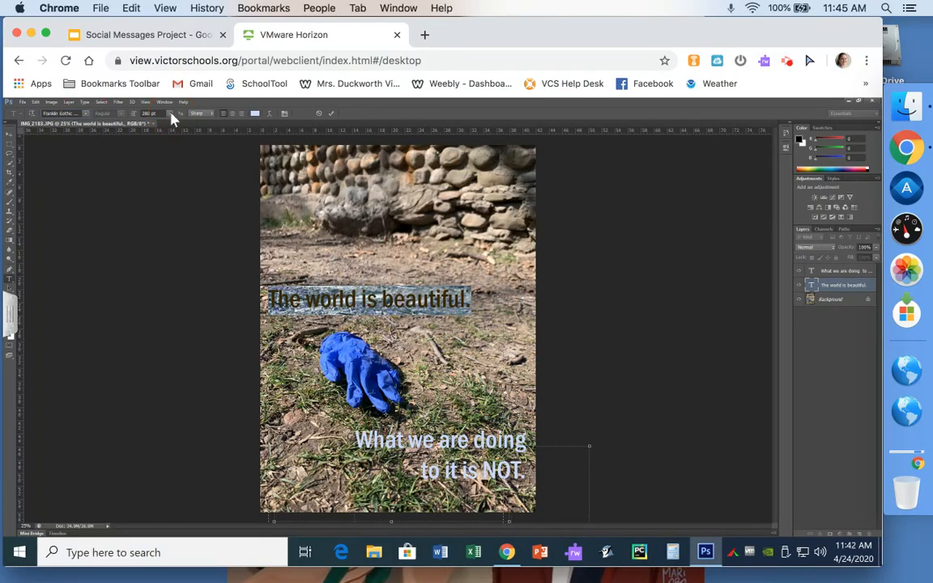
{"action": "left_click", "coordinate": [170, 114]}
{"action": "left_click", "coordinate": [172, 116]}
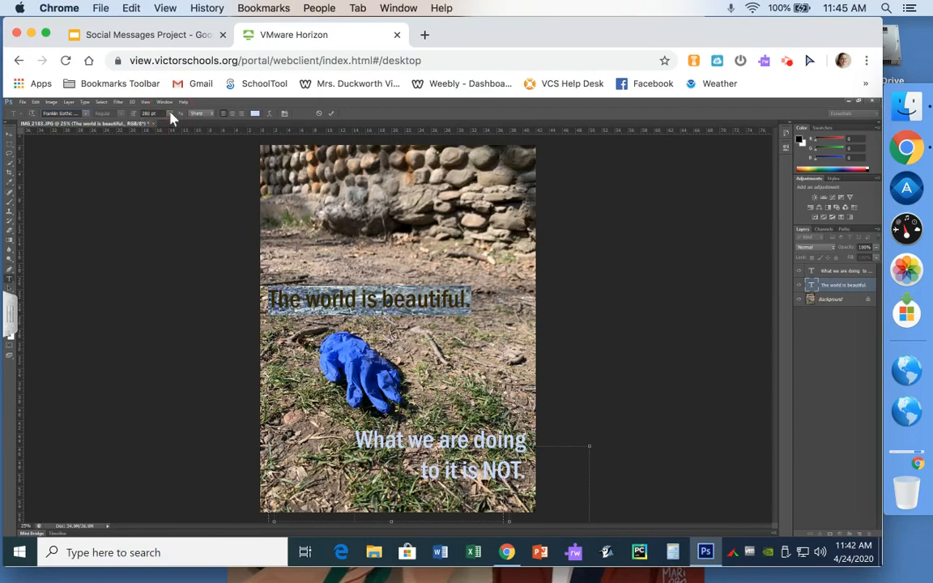
{"action": "left_click", "coordinate": [269, 115]}
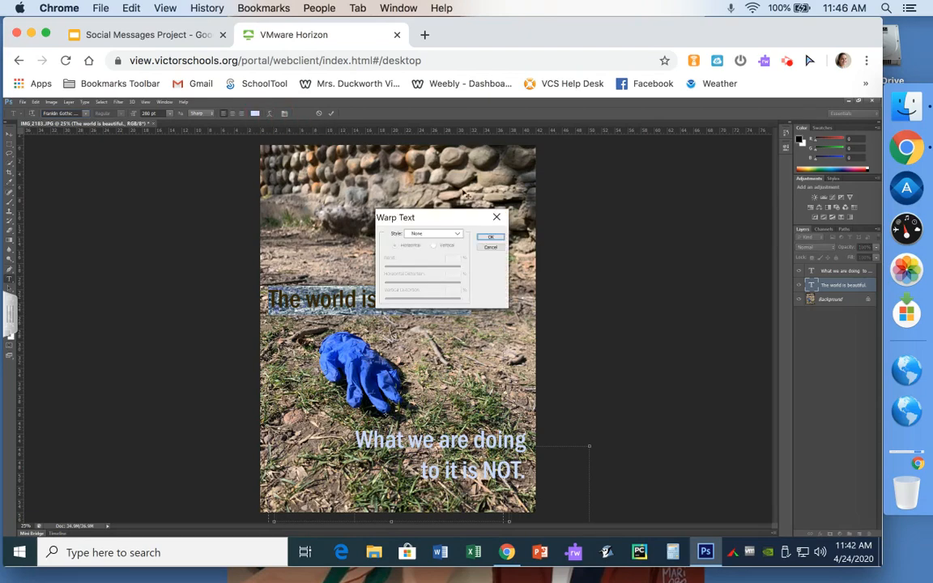
{"action": "left_click_drag", "start_coordinate": [443, 218], "coordinate": [617, 201]}
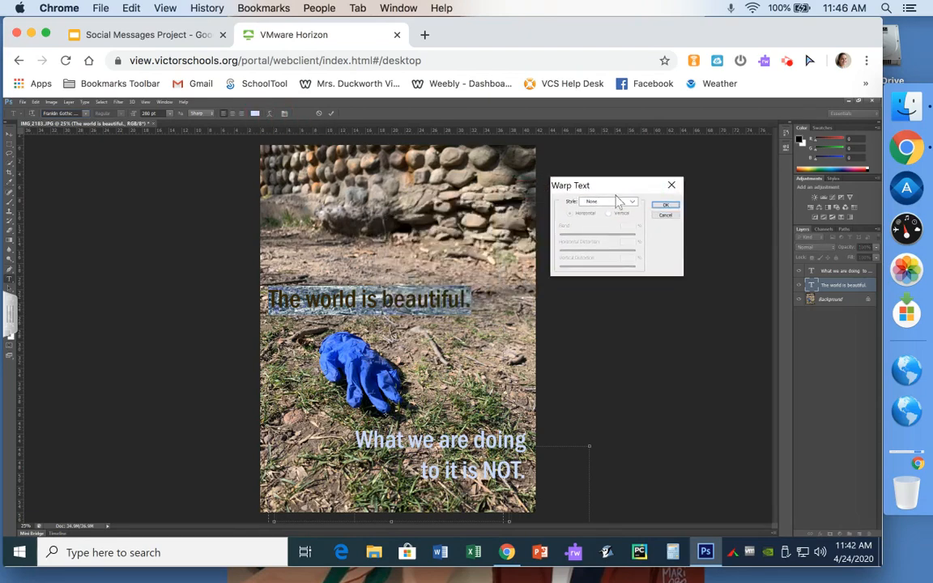
{"action": "left_click", "coordinate": [616, 201]}
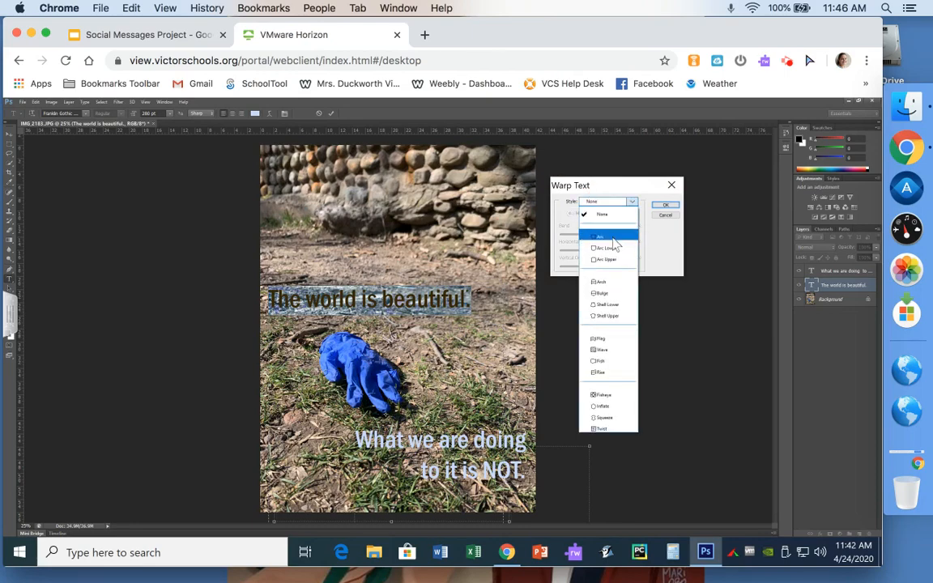
{"action": "left_click", "coordinate": [612, 238]}
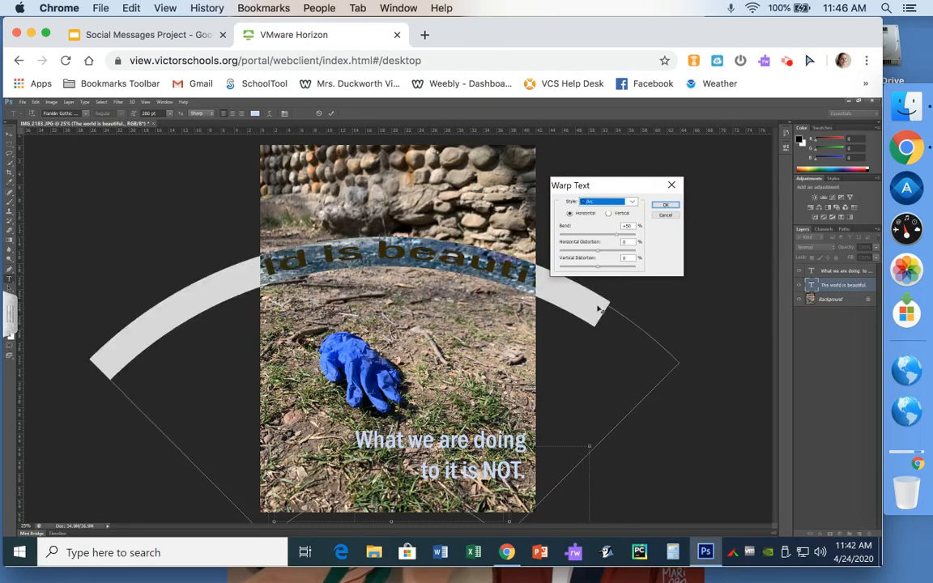
{"action": "left_click", "coordinate": [603, 238]}
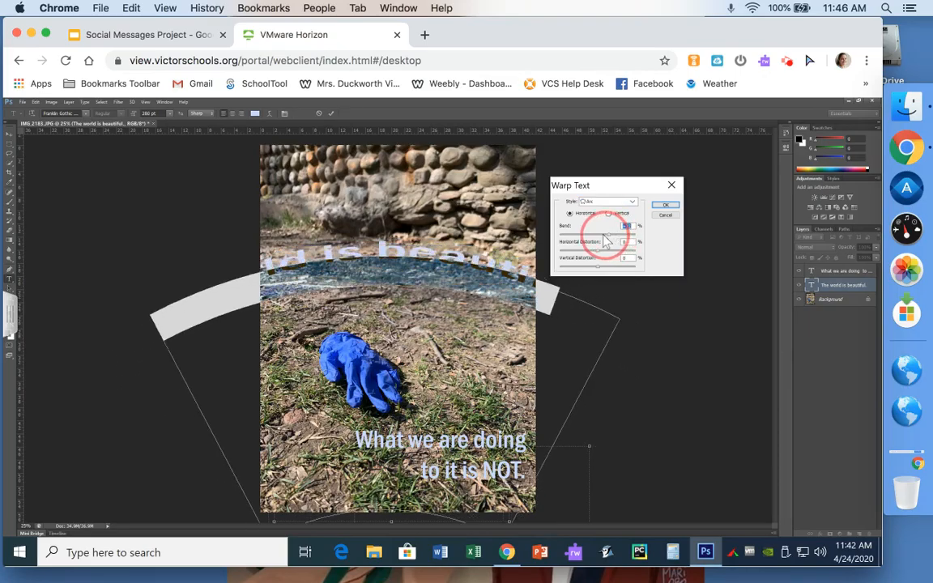
{"action": "left_click_drag", "start_coordinate": [605, 240], "coordinate": [607, 234]}
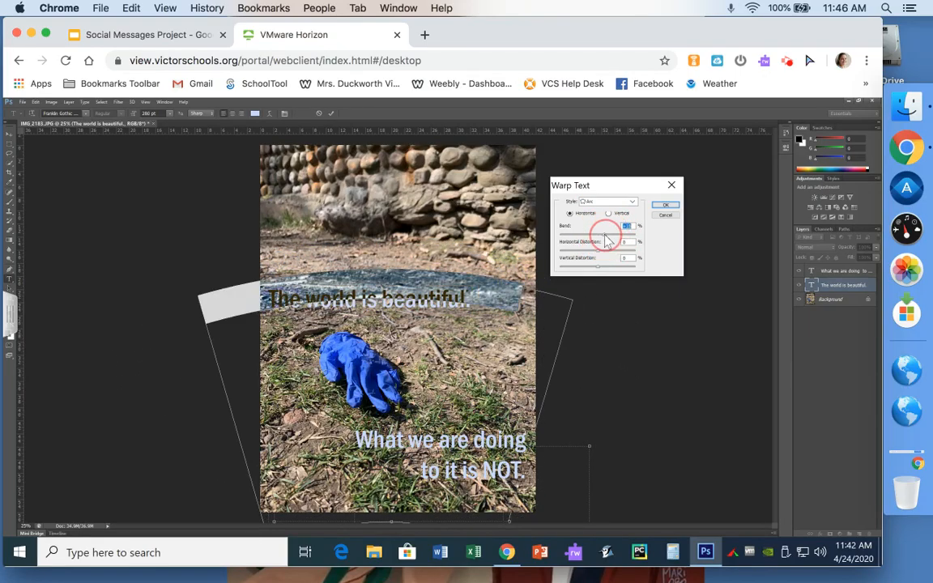
{"action": "left_click", "coordinate": [664, 216]}
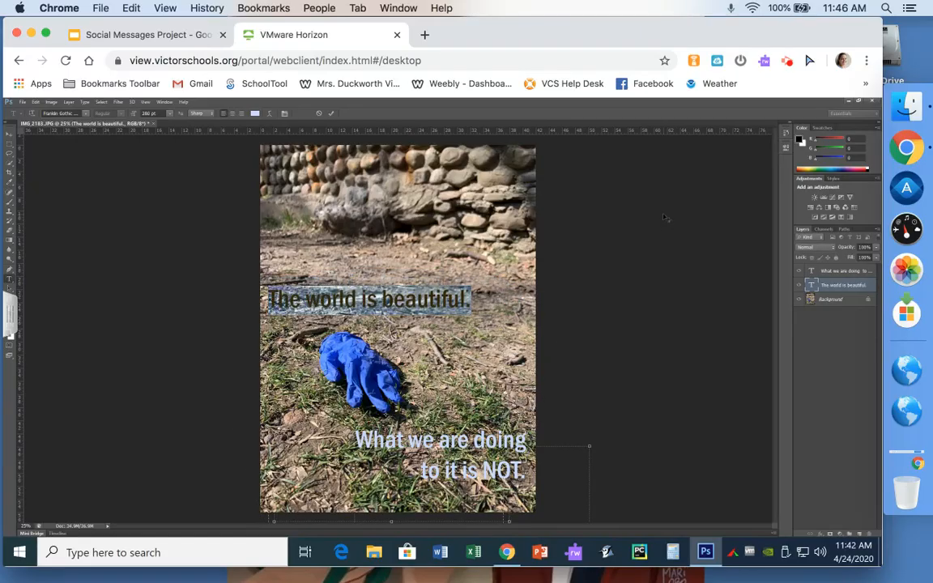
Step: Finish the current text edit and return to the Horizontal Type tool for the upper caption
{"action": "left_click", "coordinate": [8, 132]}
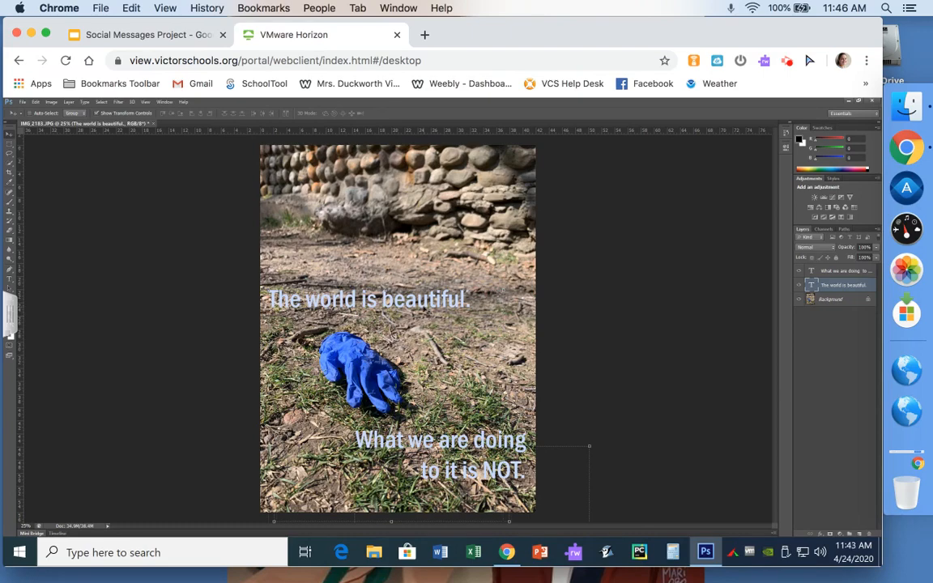
{"action": "left_click", "coordinate": [10, 275]}
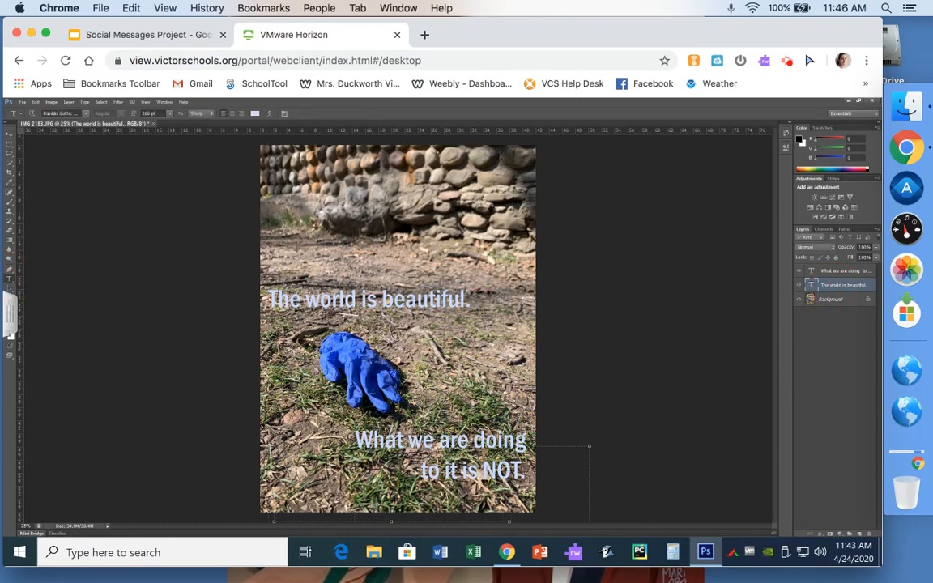
{"action": "left_click_drag", "start_coordinate": [473, 301], "coordinate": [307, 301]}
{"action": "left_click", "coordinate": [271, 299]}
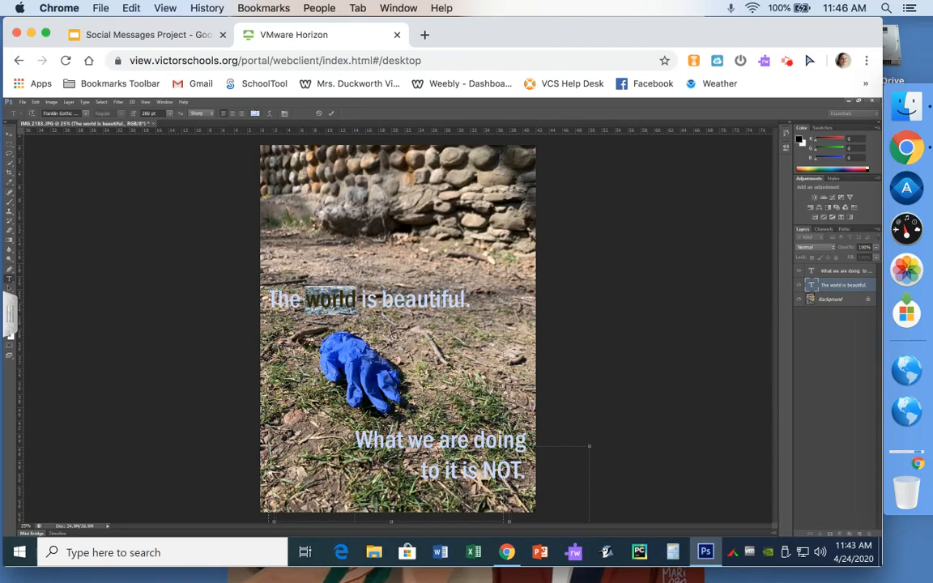
{"action": "left_click", "coordinate": [255, 113]}
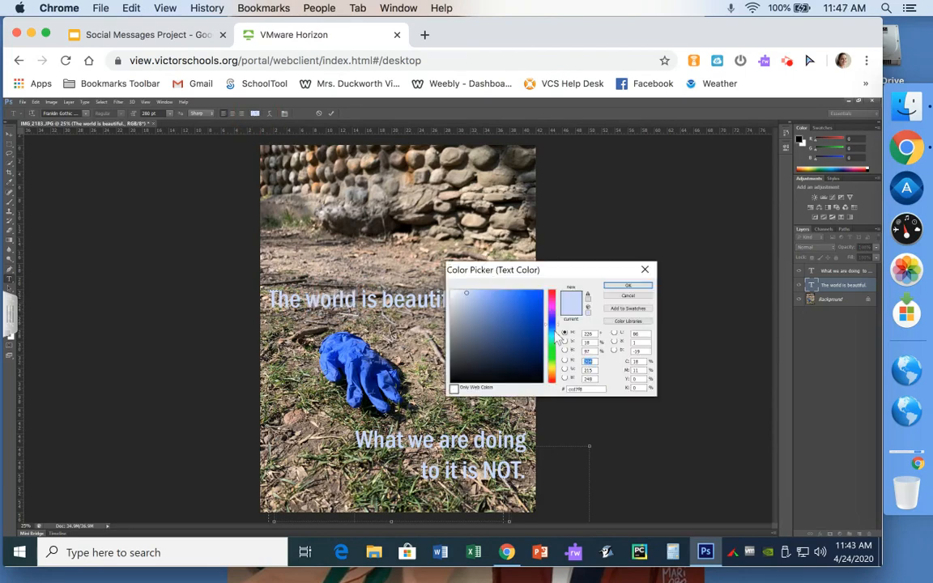
{"action": "left_click_drag", "start_coordinate": [556, 336], "coordinate": [562, 362]}
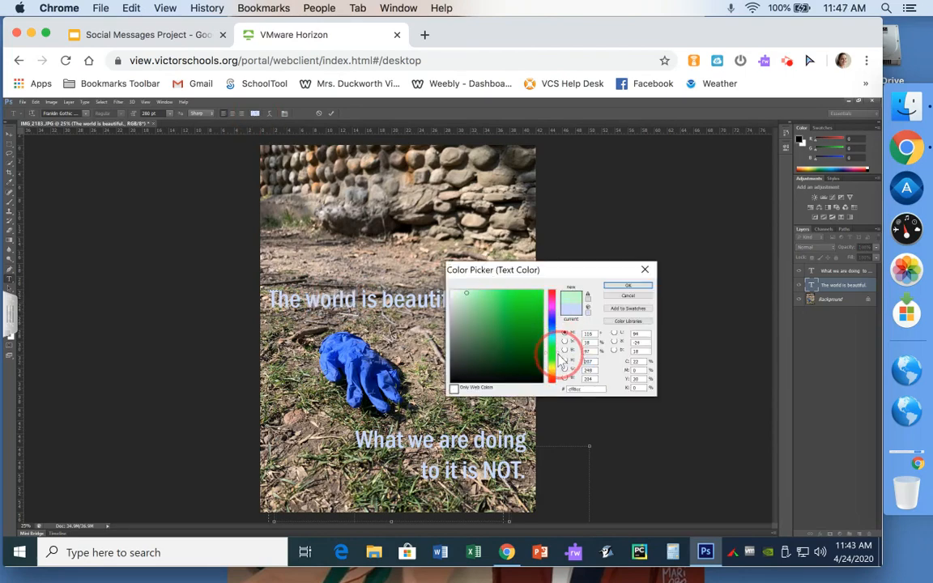
{"action": "left_click", "coordinate": [535, 315]}
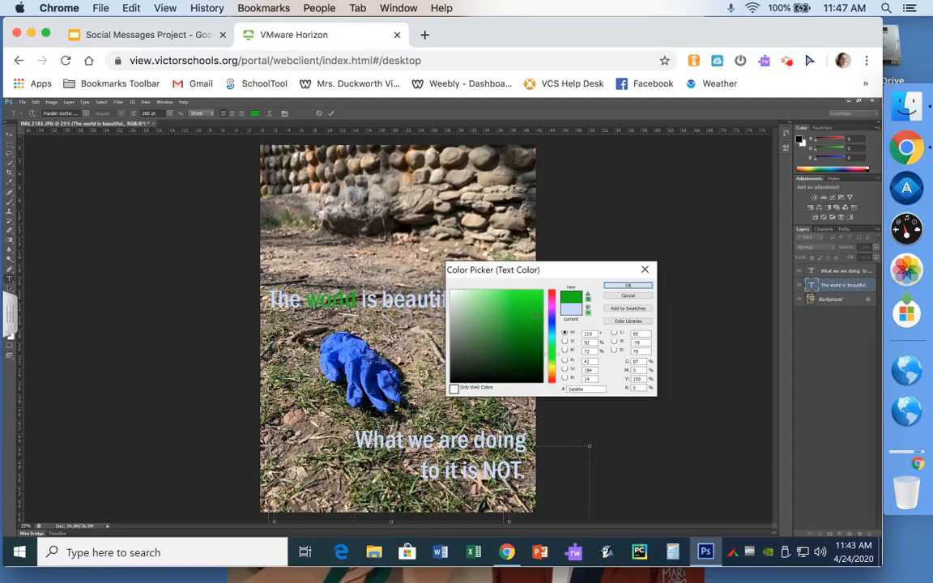
{"action": "left_click", "coordinate": [637, 296]}
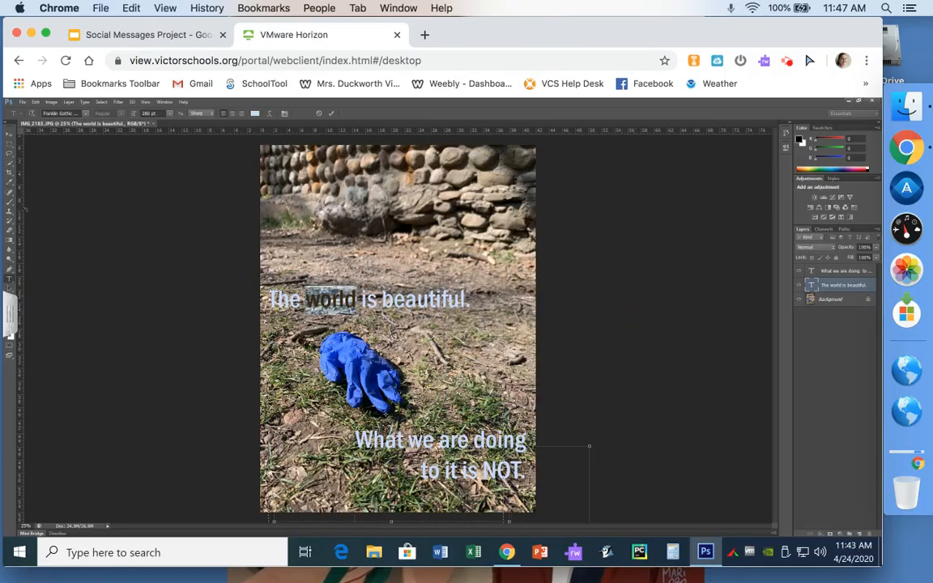
{"action": "left_click", "coordinate": [8, 132]}
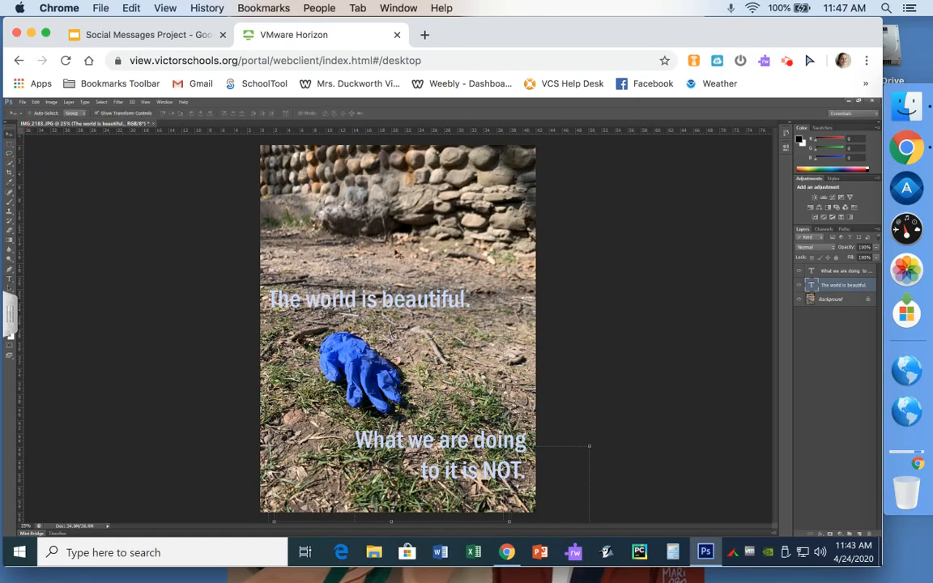
Step: Open Layer Style for the 'The world is beautiful.' layer and move the dialog off the caption
{"action": "left_click", "coordinate": [846, 301]}
{"action": "left_click", "coordinate": [842, 285]}
{"action": "left_click", "coordinate": [839, 274]}
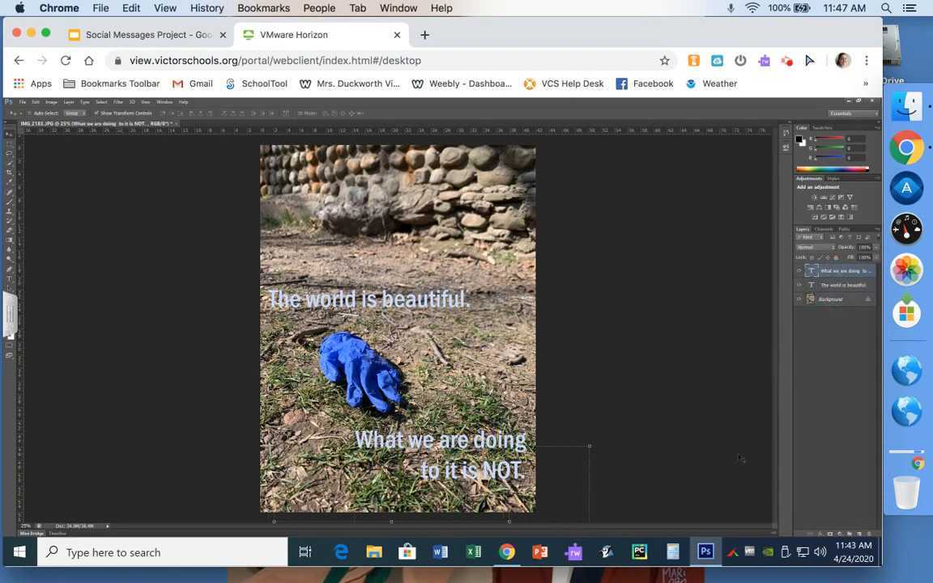
{"action": "left_click", "coordinate": [869, 287]}
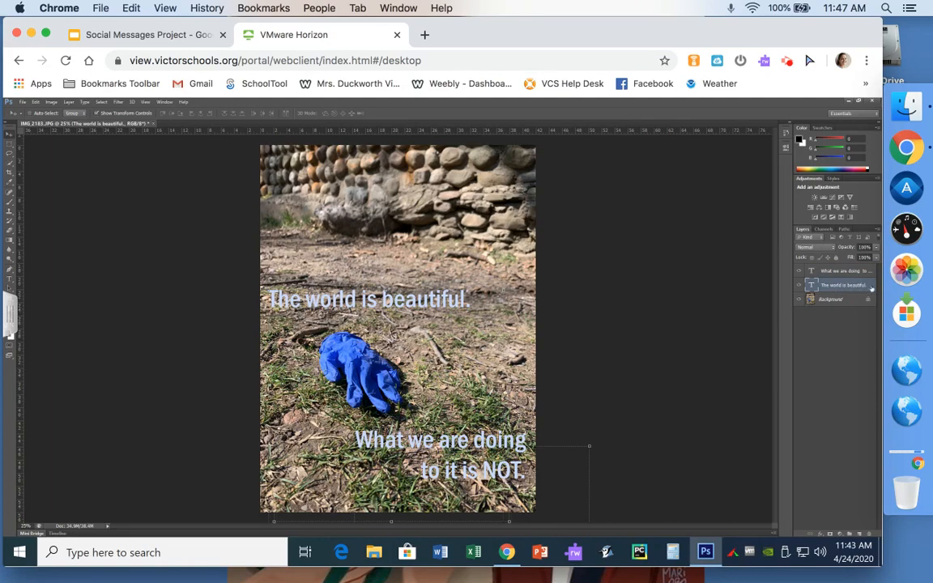
{"action": "double_click", "coordinate": [871, 289]}
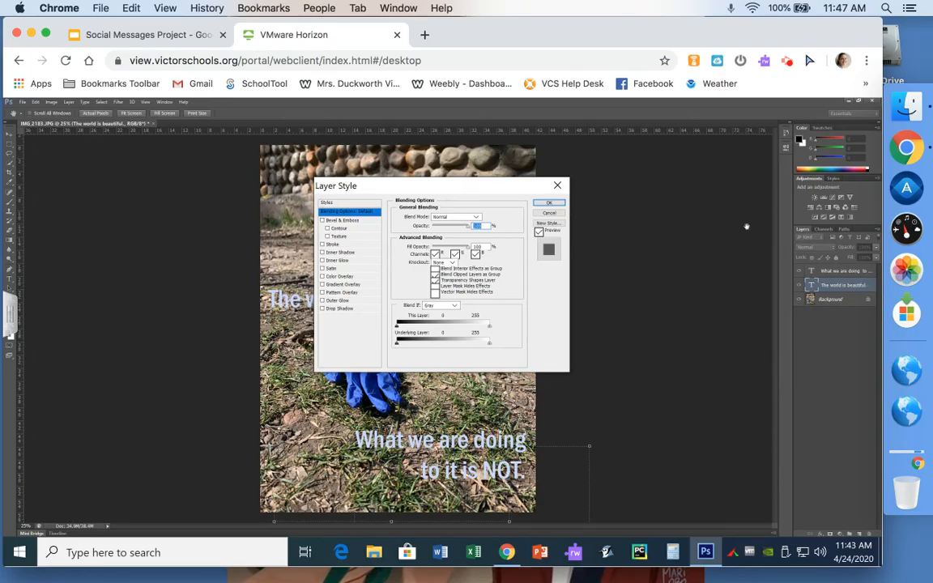
{"action": "left_click_drag", "start_coordinate": [519, 183], "coordinate": [682, 183]}
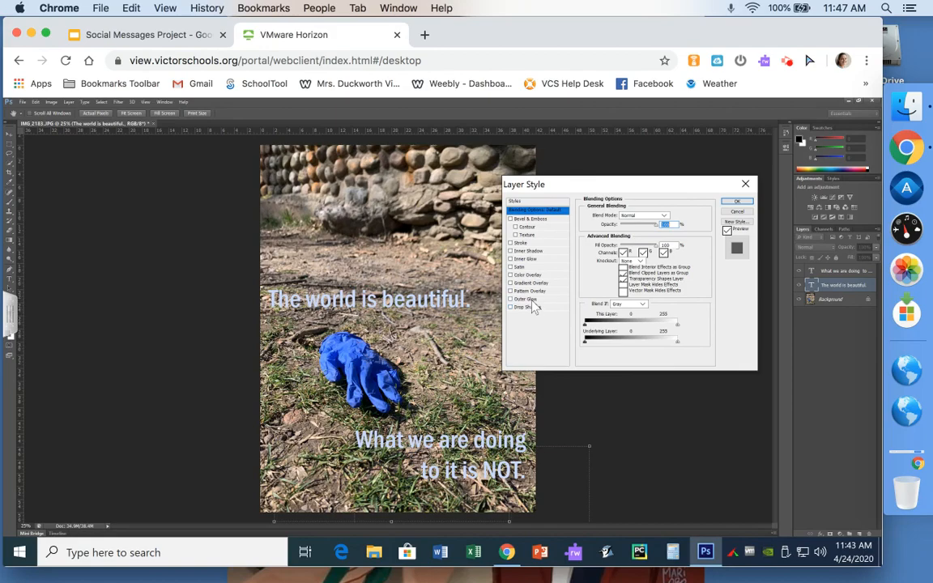
Step: Enable Outer Glow on the upper caption with Normal blend mode and 35% opacity
{"action": "left_click", "coordinate": [533, 302]}
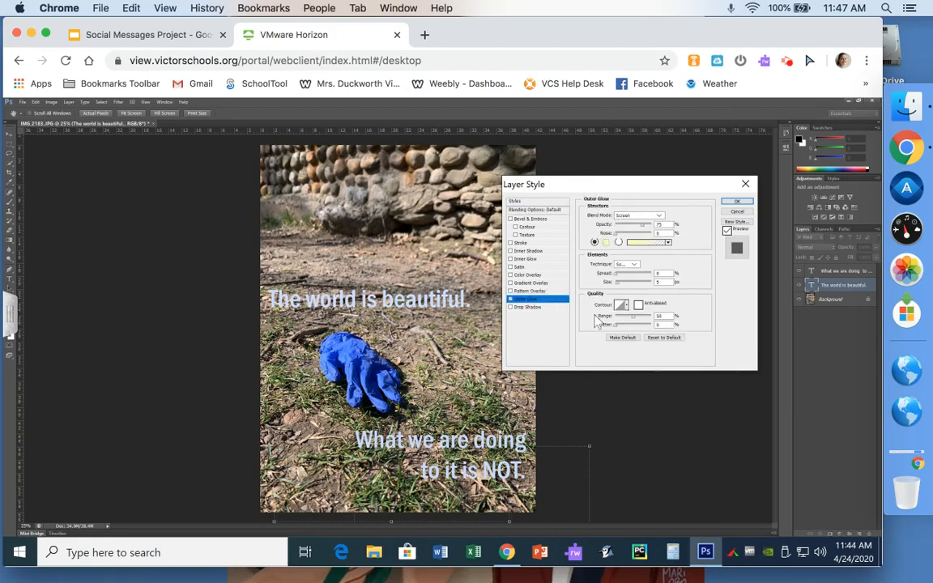
{"action": "left_click", "coordinate": [510, 300]}
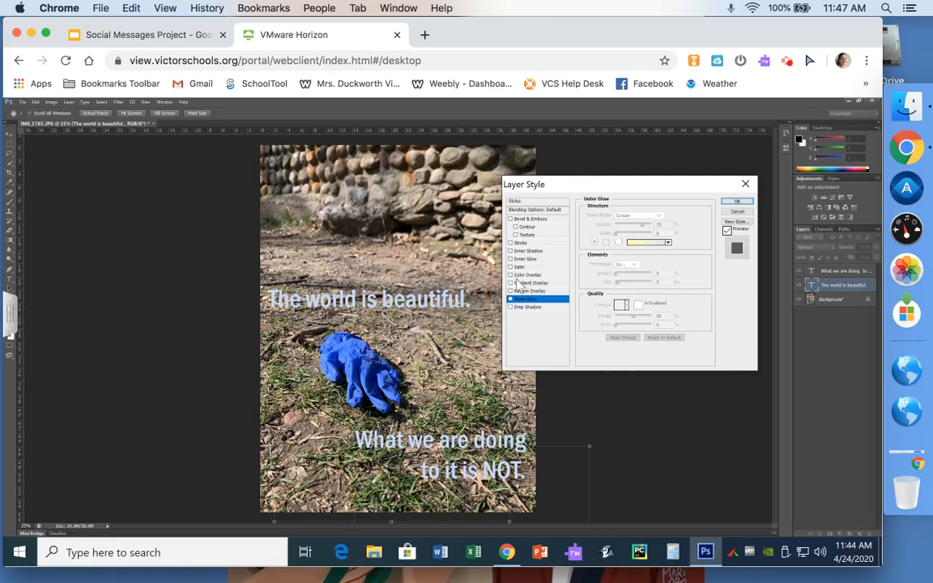
{"action": "left_click", "coordinate": [509, 275]}
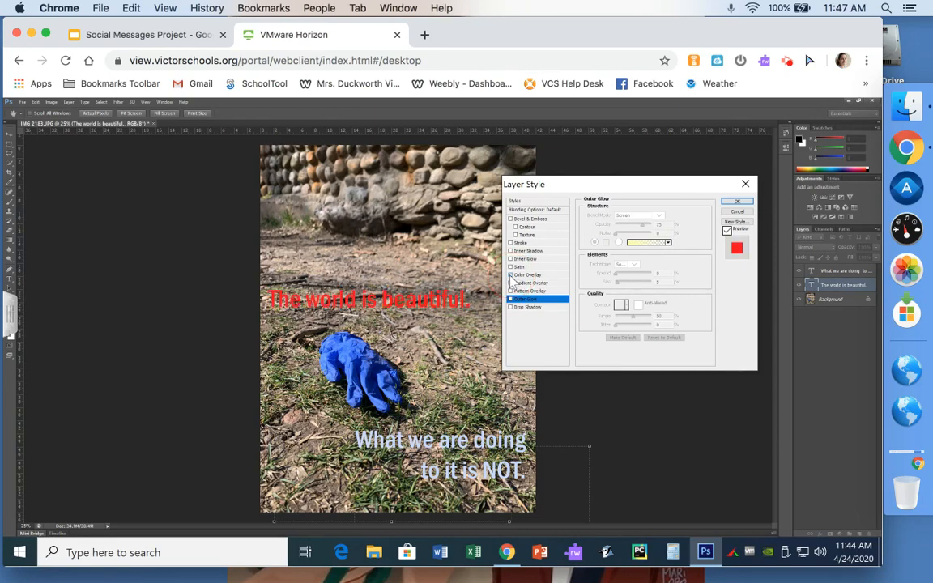
{"action": "left_click", "coordinate": [510, 275]}
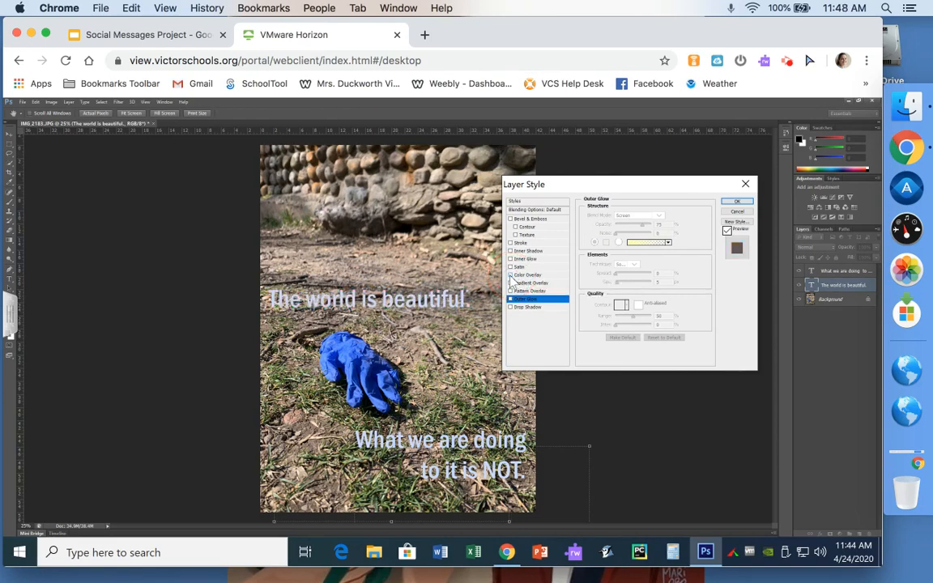
{"action": "left_click", "coordinate": [532, 301]}
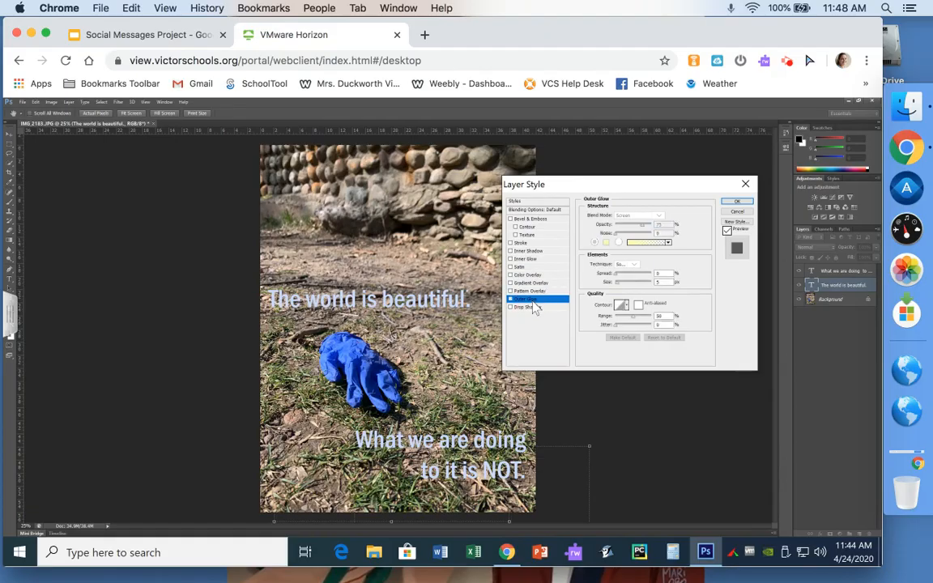
{"action": "left_click", "coordinate": [646, 216]}
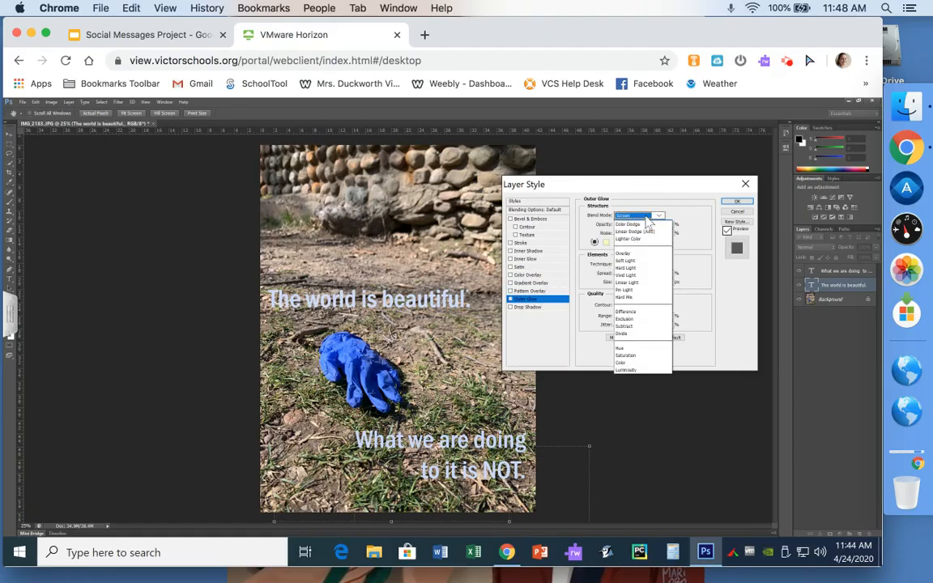
{"action": "left_click", "coordinate": [628, 224]}
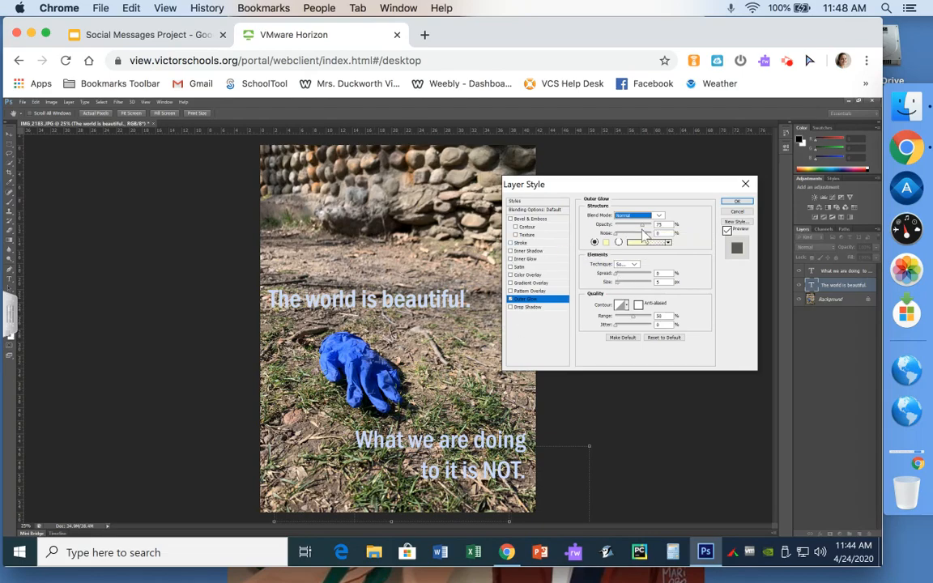
{"action": "left_click_drag", "start_coordinate": [644, 231], "coordinate": [626, 230]}
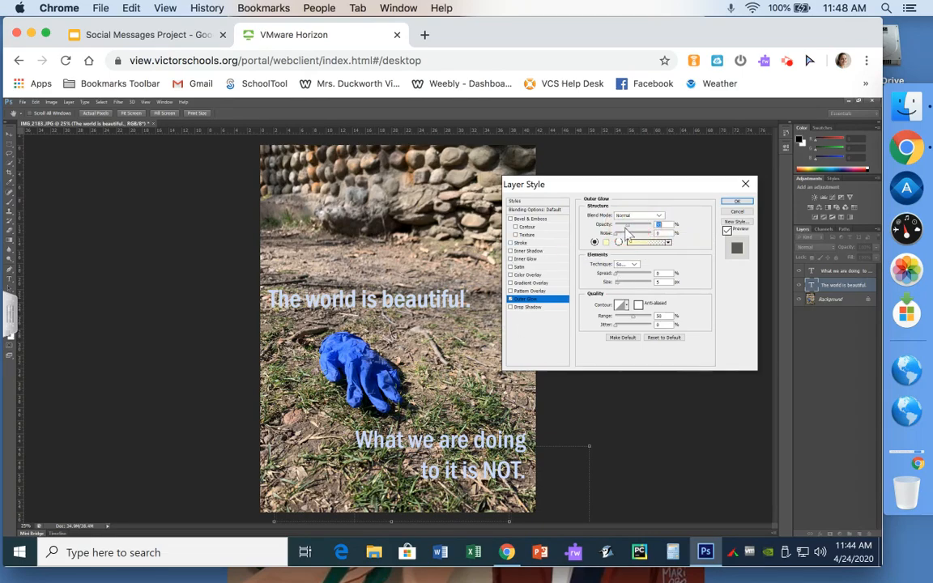
{"action": "left_click", "coordinate": [616, 235]}
Step: Set the outer glow colour to the glove's blue using the eyedropper
{"action": "left_click", "coordinate": [607, 243]}
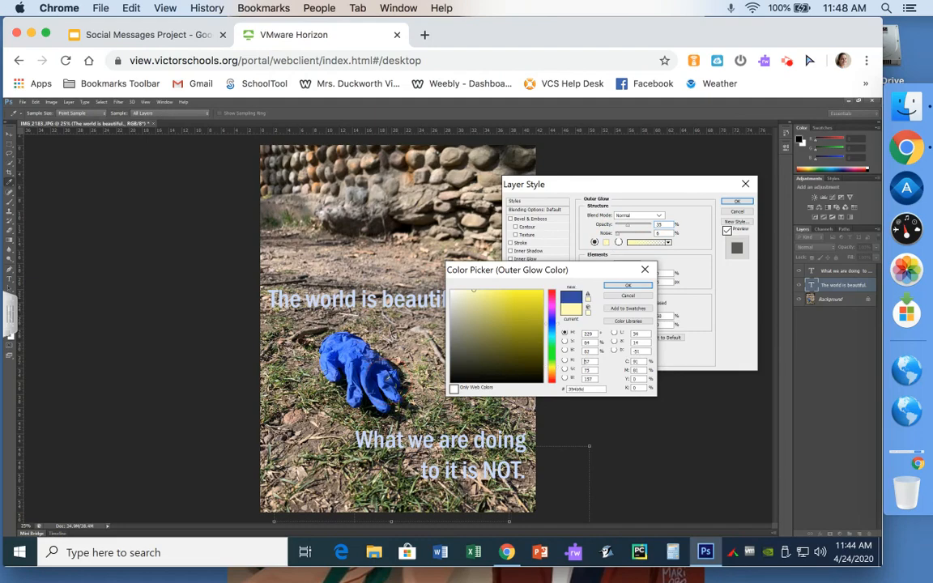
{"action": "left_click", "coordinate": [366, 337]}
{"action": "left_click", "coordinate": [630, 285]}
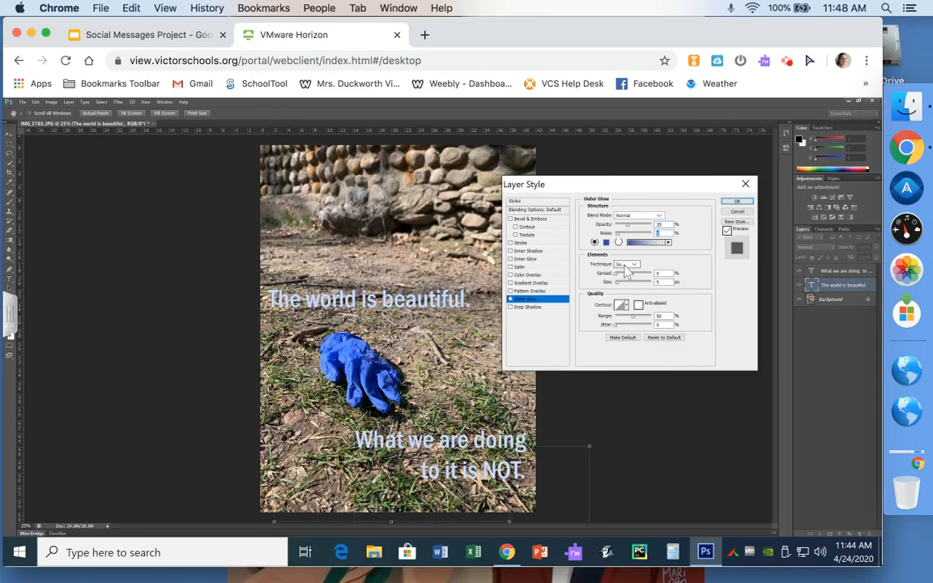
Step: Keep the Softer glow technique, widen the spread to about 19 and use a 38 px size
{"action": "left_click", "coordinate": [625, 266]}
{"action": "left_click", "coordinate": [621, 273]}
{"action": "mouse_move", "coordinate": [617, 275]}
{"action": "left_mouse_down"}
{"action": "mouse_move", "coordinate": [624, 283]}
{"action": "mouse_move", "coordinate": [629, 276]}
{"action": "left_mouse_up"}
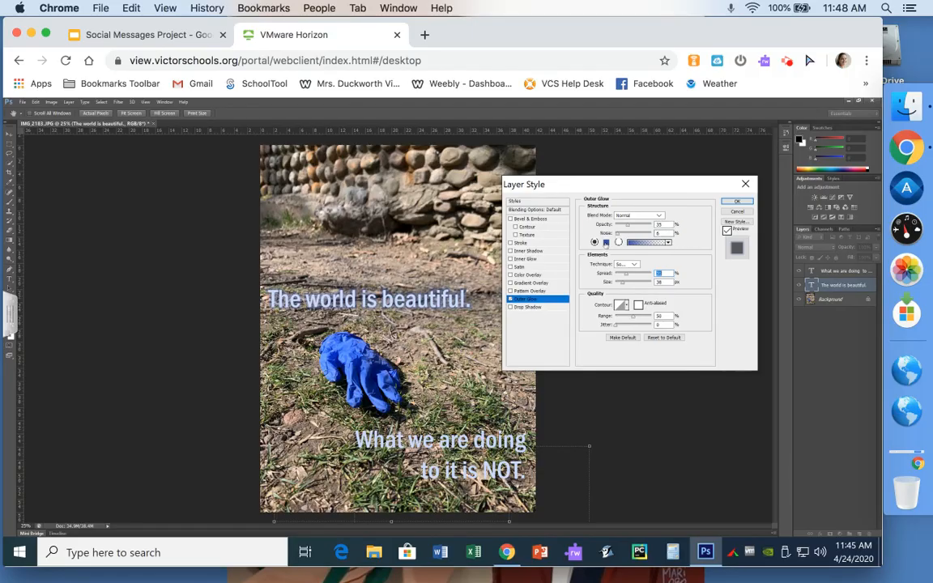
{"action": "left_click", "coordinate": [606, 243]}
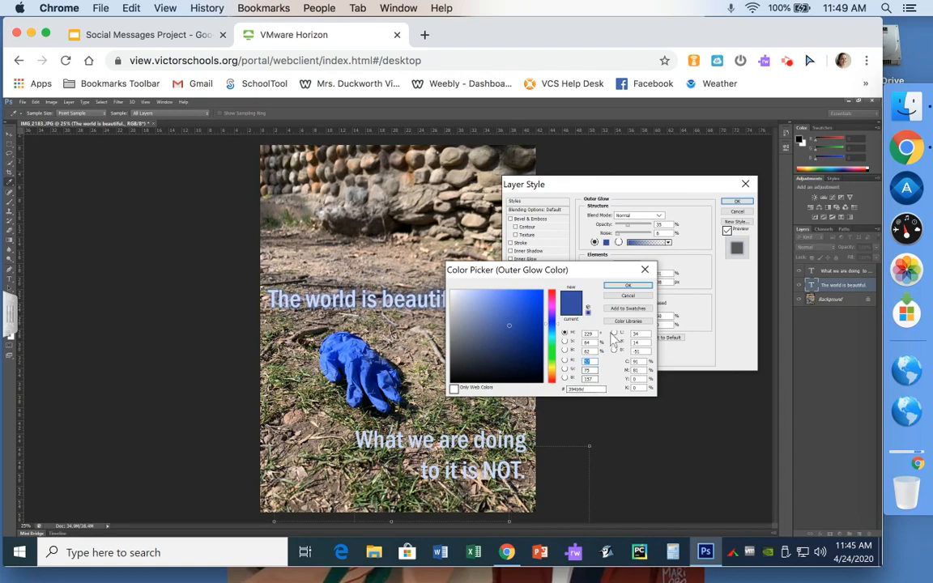
{"action": "left_click", "coordinate": [645, 283]}
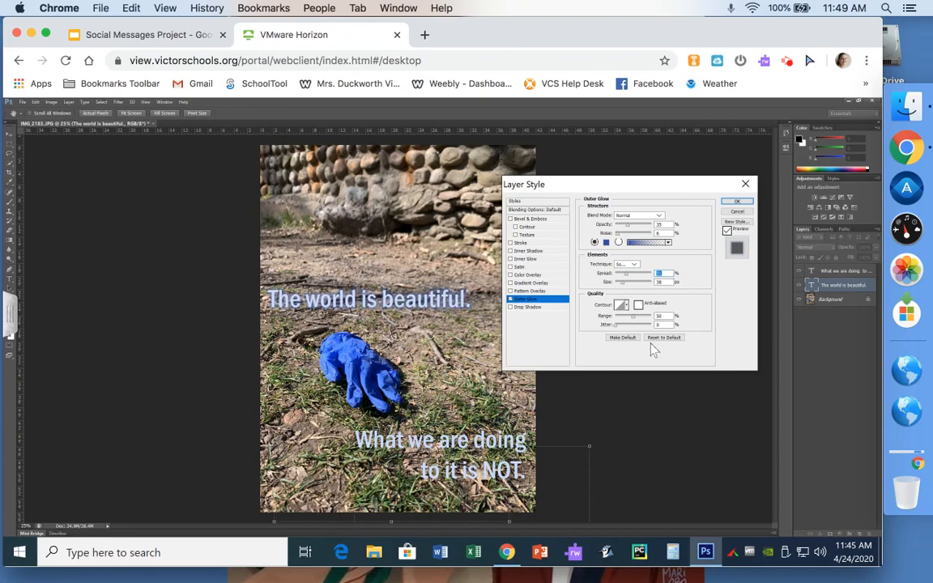
Step: Close the Layer Style dialog, keeping the blue outer glow on the upper caption
{"action": "left_click", "coordinate": [747, 186]}
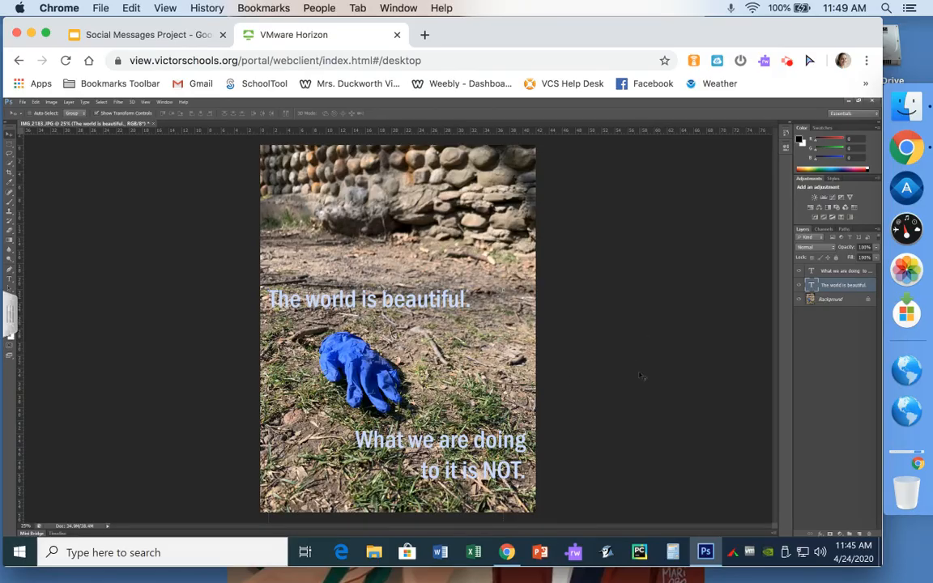
Step: Save the image as SocialMessages.psd on the Desktop in Photoshop format with layers kept
{"action": "left_click", "coordinate": [23, 103]}
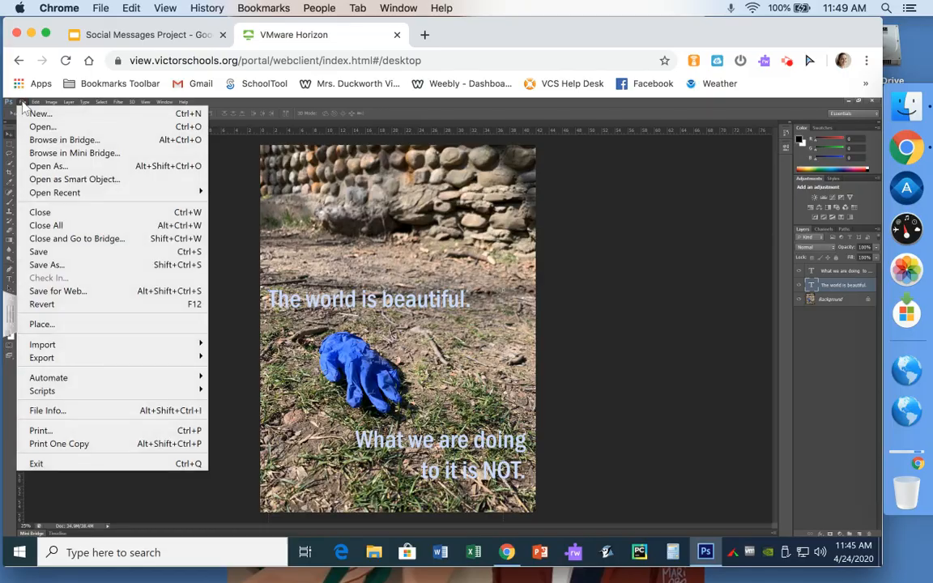
{"action": "left_click", "coordinate": [87, 268]}
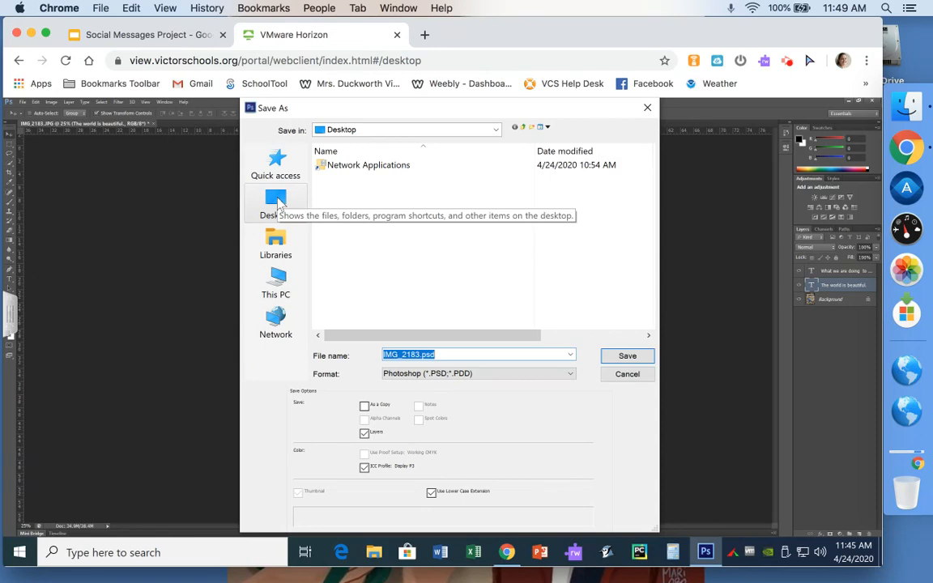
{"action": "left_click", "coordinate": [276, 203]}
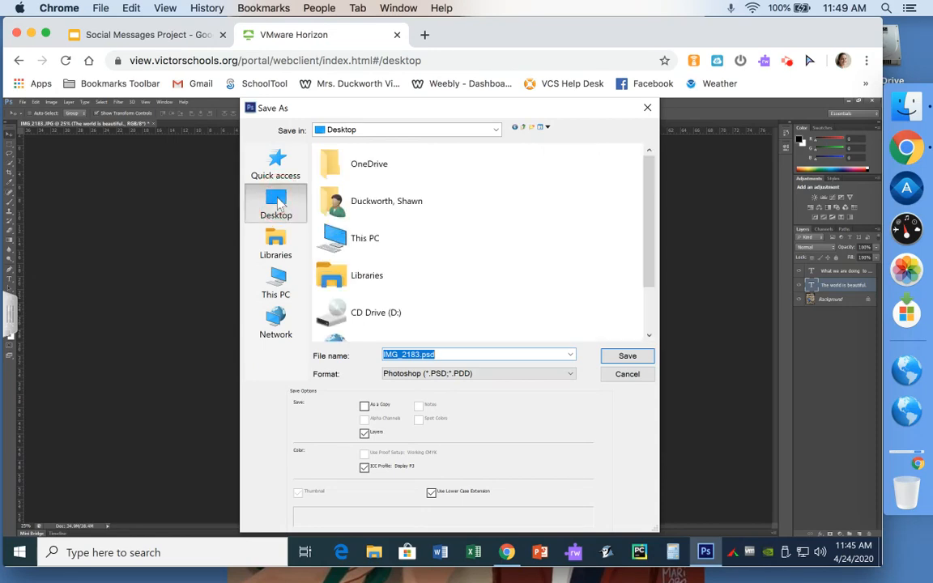
{"action": "left_click", "coordinate": [412, 355]}
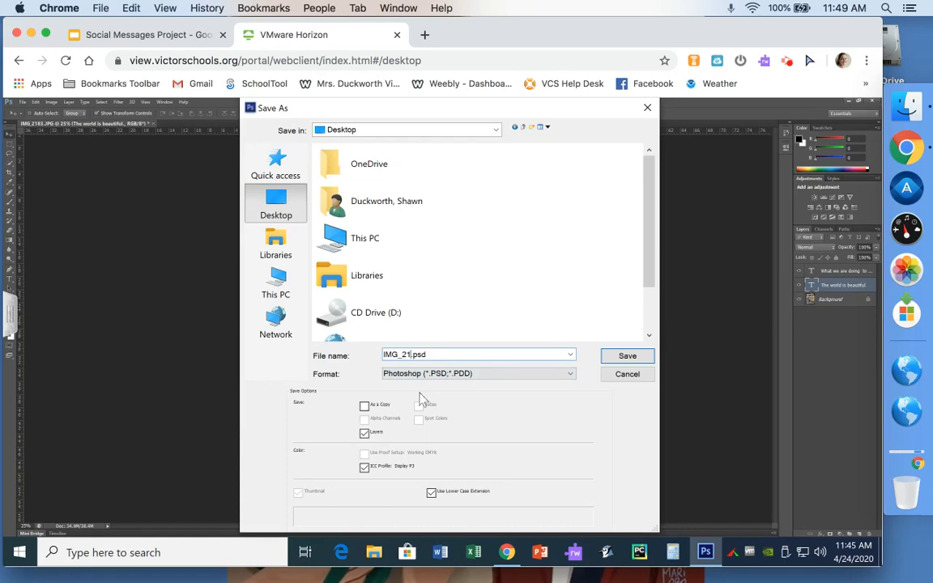
{"action": "key", "text": "BackSpace"}
{"action": "key", "text": "BackSpace"}
{"action": "key", "text": "BackSpace"}
{"action": "key", "text": "BackSpace"}
{"action": "type", "text": "SocialMessages"}
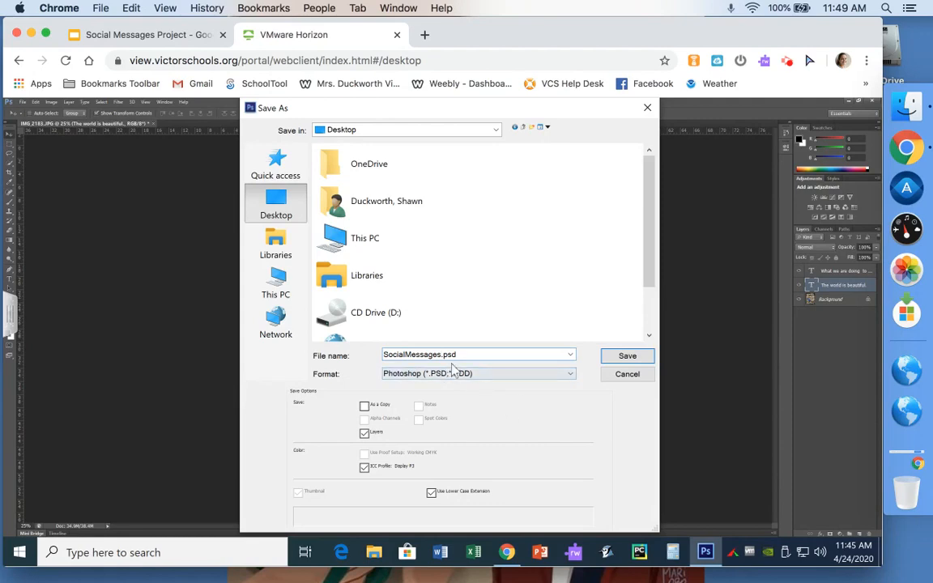
{"action": "left_click", "coordinate": [275, 204]}
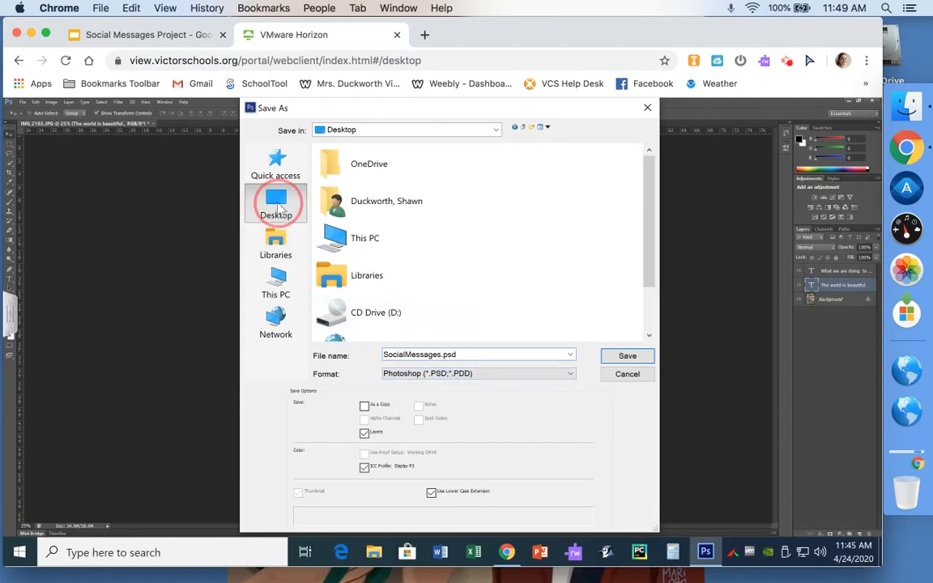
{"action": "left_click", "coordinate": [626, 358]}
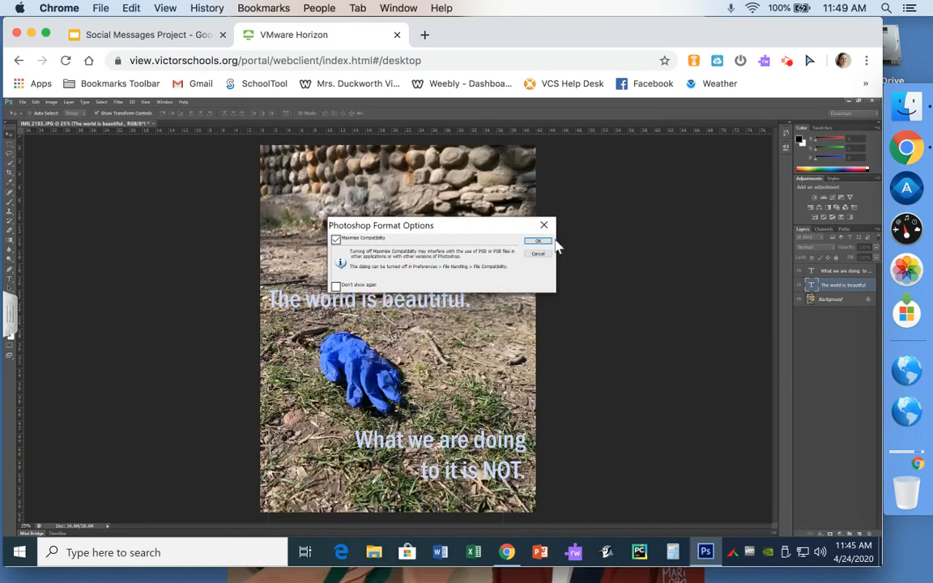
{"action": "left_click", "coordinate": [538, 242]}
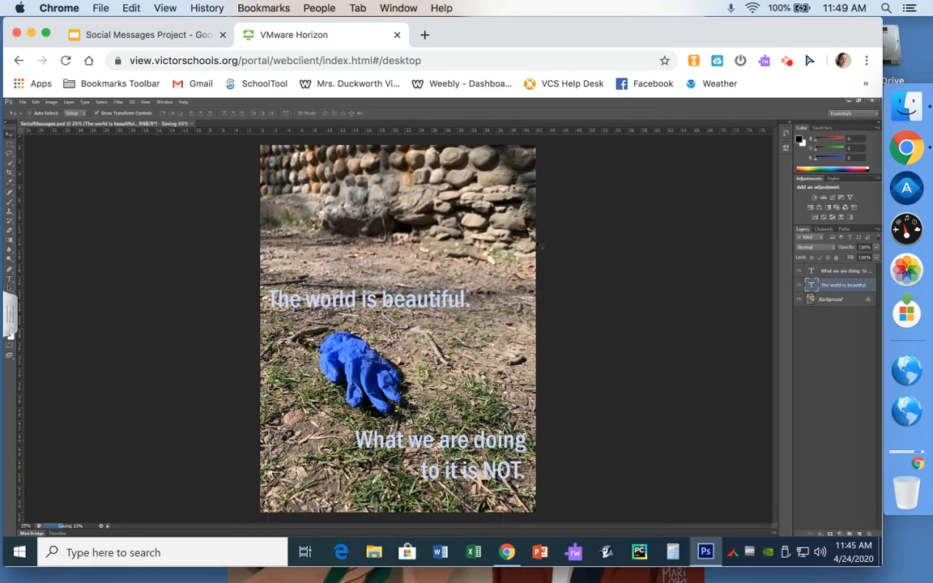
Step: Save a High-quality JPEG copy named SocialMessages.jpg to the Desktop
{"action": "left_click", "coordinate": [22, 103]}
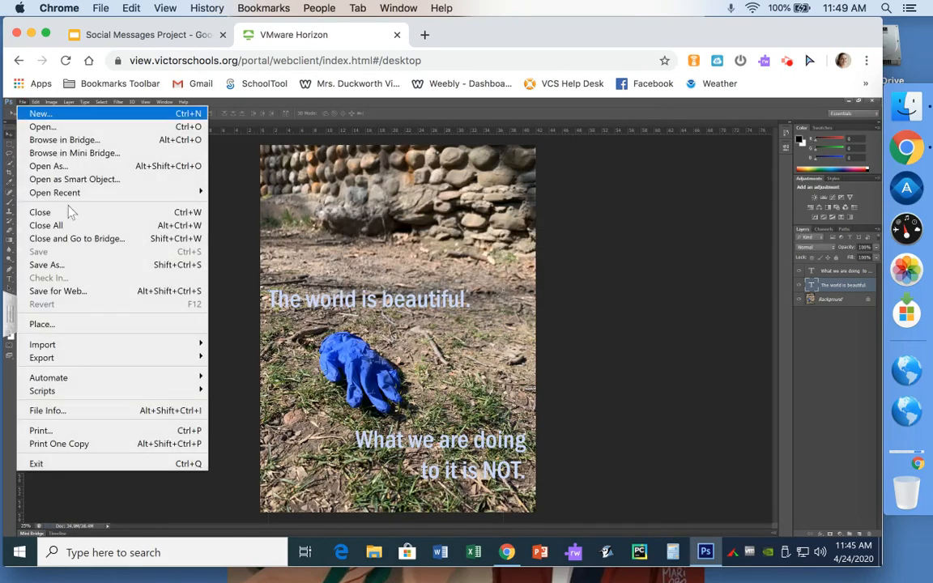
{"action": "left_click", "coordinate": [63, 269]}
{"action": "left_click", "coordinate": [496, 380]}
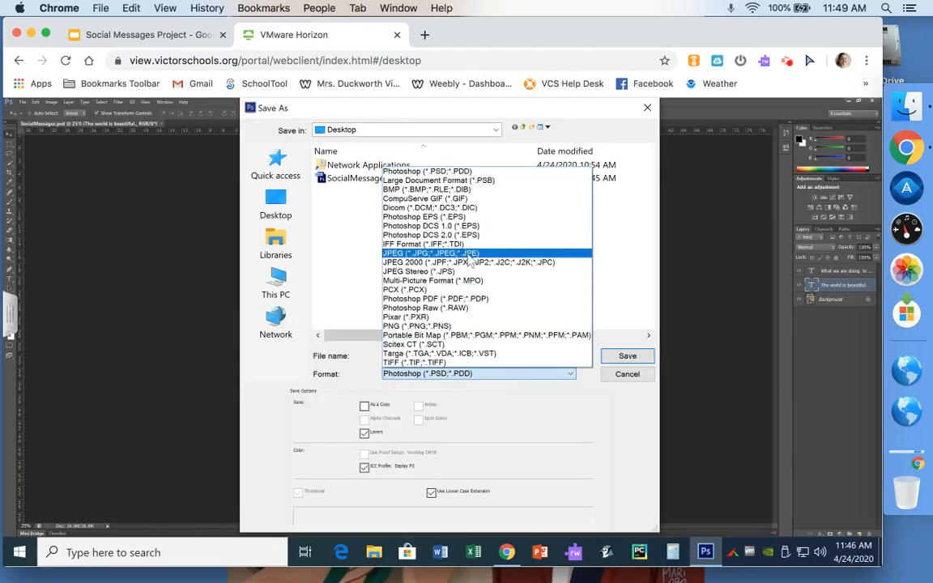
{"action": "left_click", "coordinate": [468, 254]}
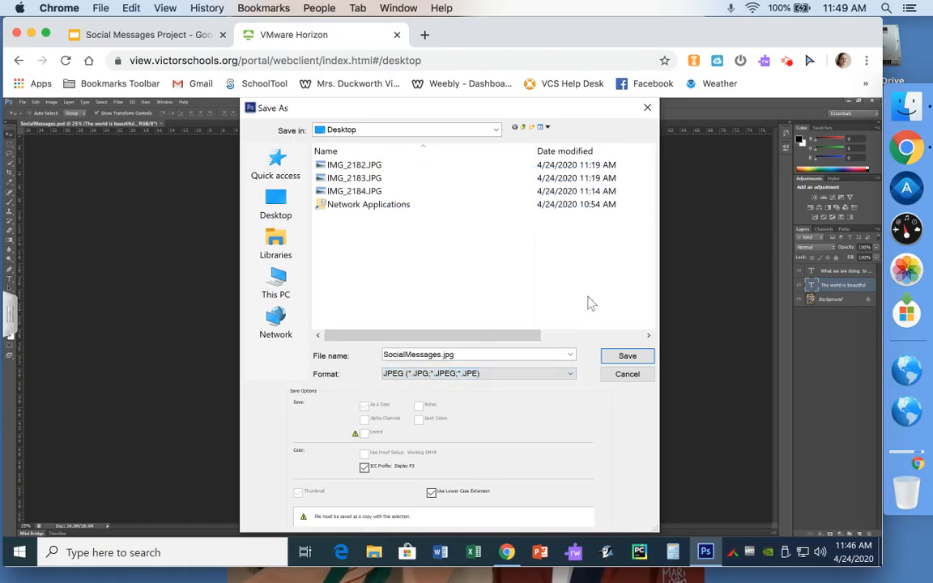
{"action": "left_click", "coordinate": [629, 357]}
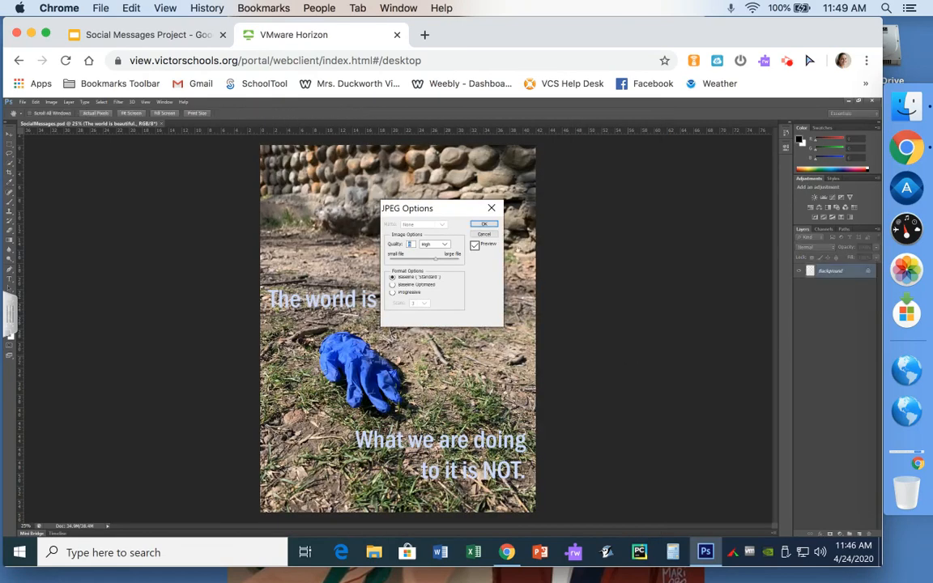
{"action": "left_click", "coordinate": [485, 224]}
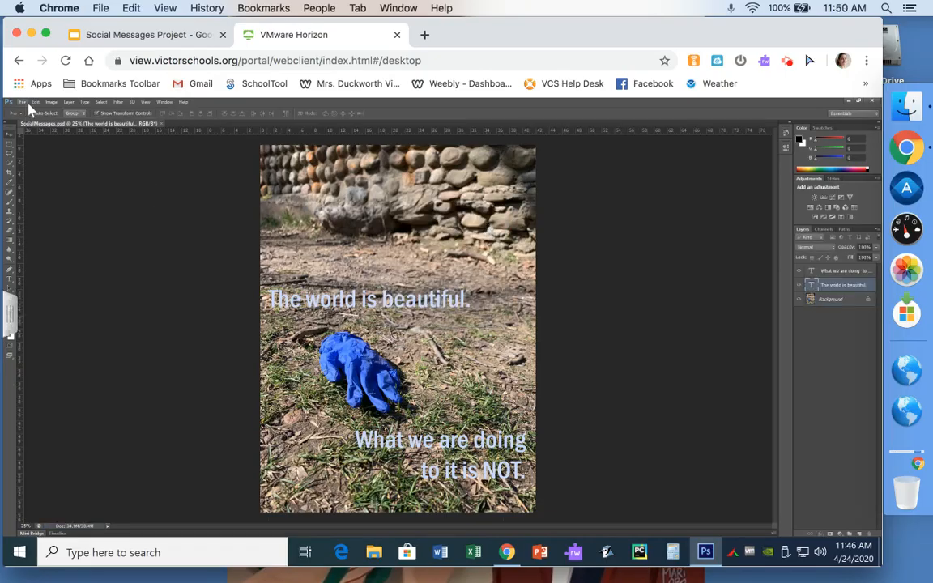
Step: Minimize Photoshop and arrange the SocialMessages JPEG and PSD icons beside the IMG files
{"action": "left_click", "coordinate": [849, 103]}
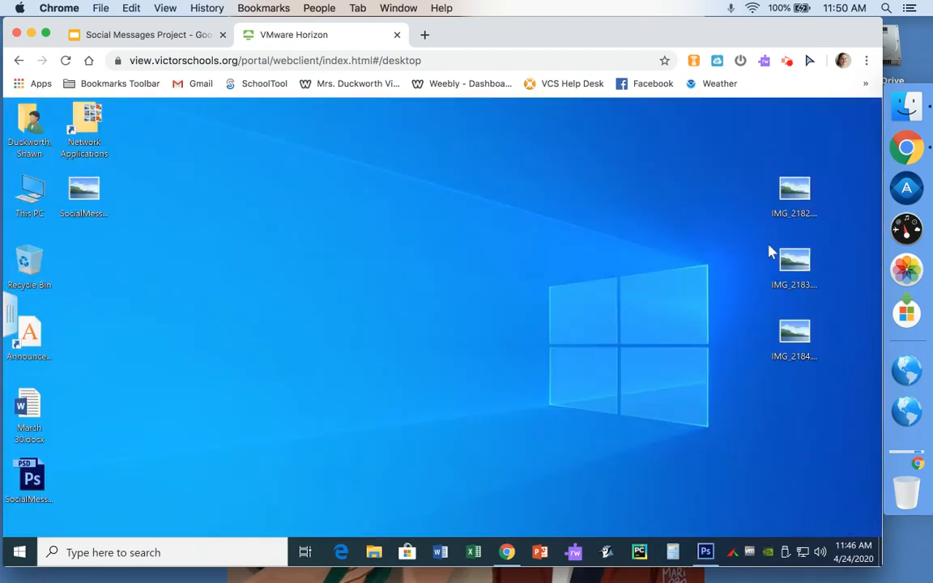
{"action": "left_click_drag", "start_coordinate": [78, 170], "coordinate": [652, 159]}
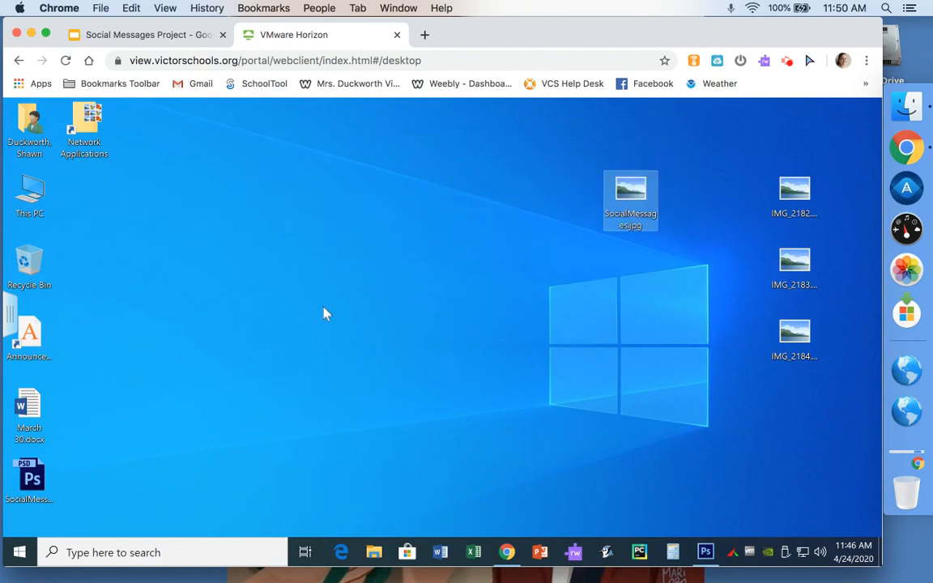
{"action": "left_click_drag", "start_coordinate": [32, 479], "coordinate": [635, 256]}
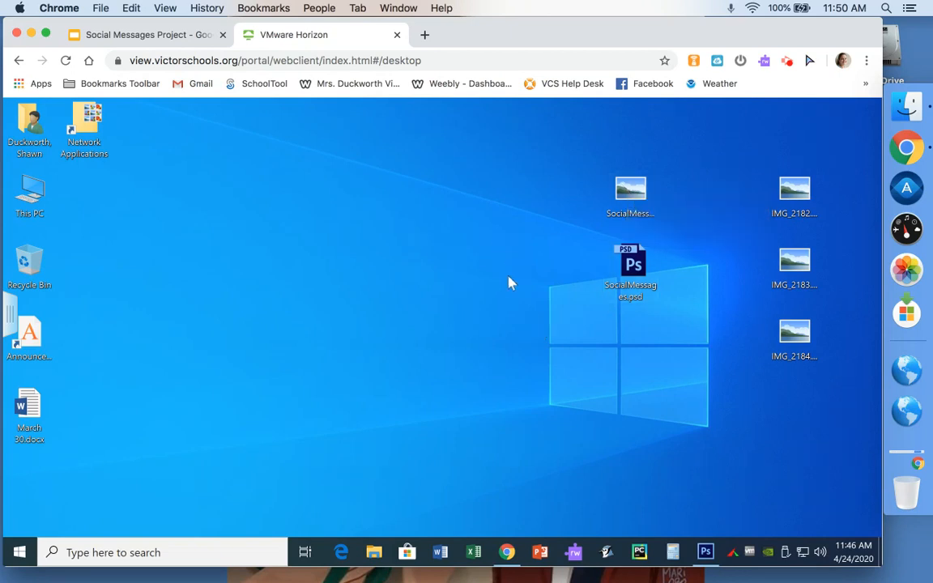
Step: Upload SocialMessages.jpg from the Desktop into the Google Drive folder
{"action": "mouse_move", "coordinate": [507, 552]}
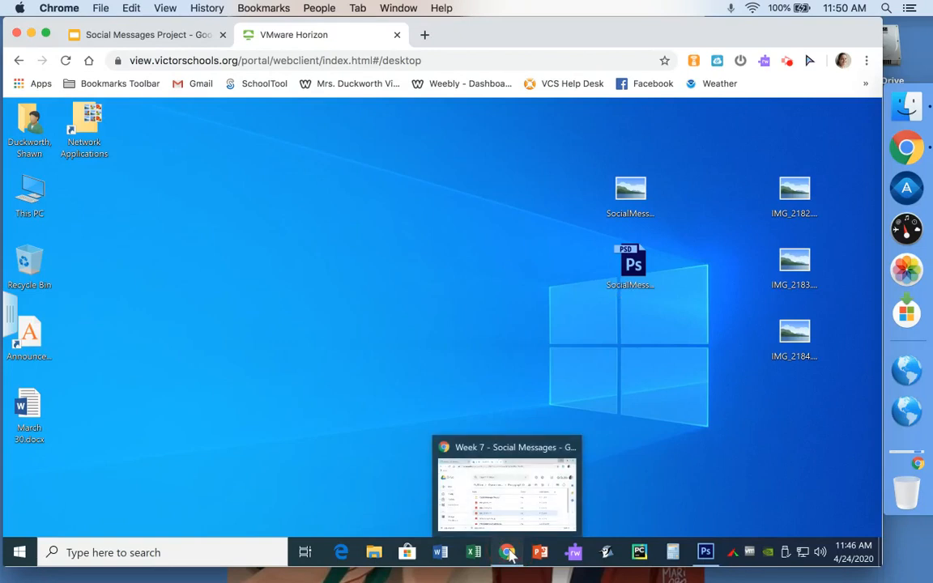
{"action": "left_click", "coordinate": [460, 496]}
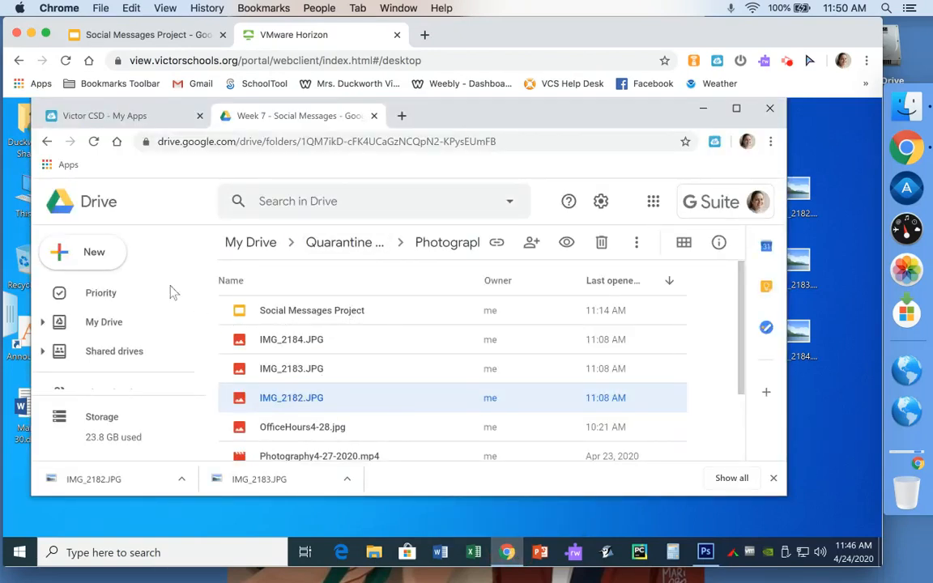
{"action": "left_click", "coordinate": [97, 253]}
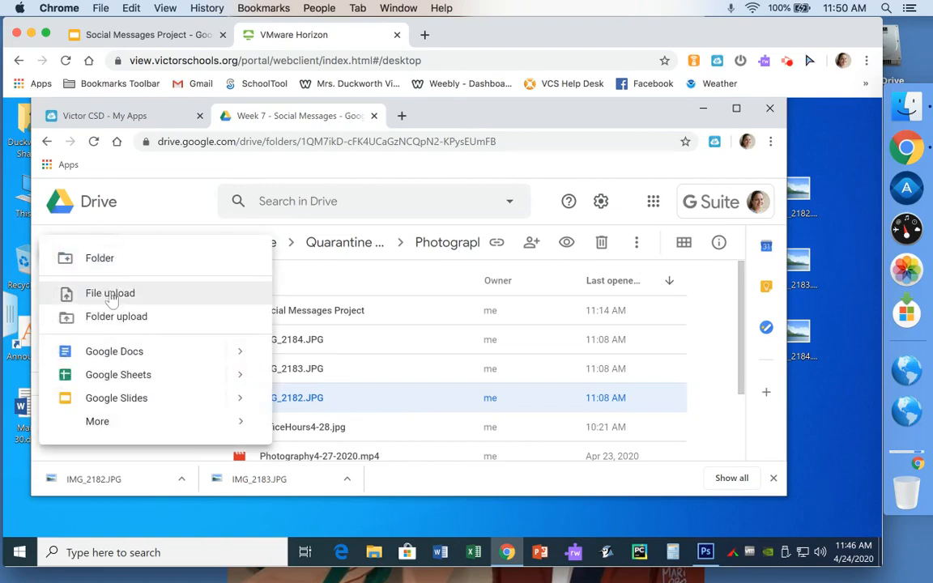
{"action": "left_click", "coordinate": [110, 296]}
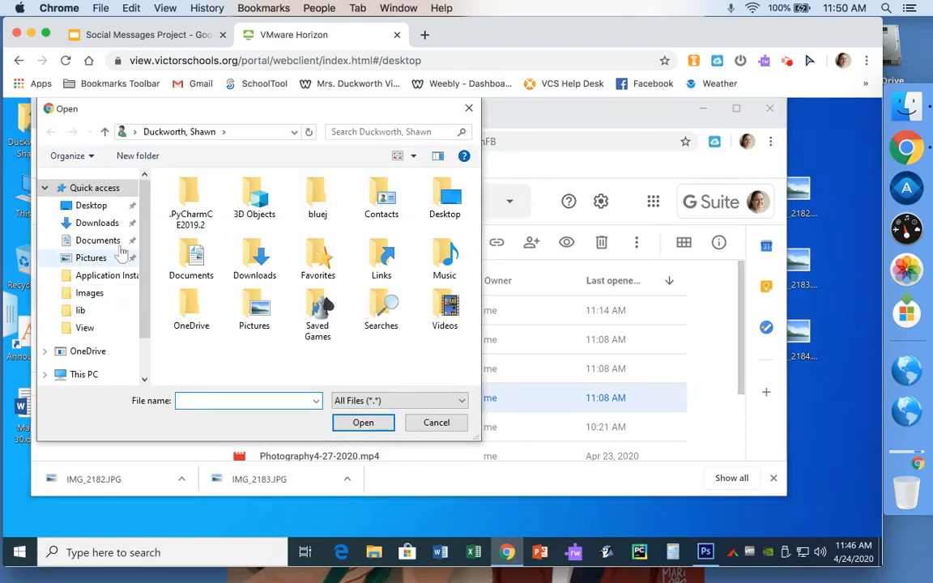
{"action": "left_click", "coordinate": [76, 206]}
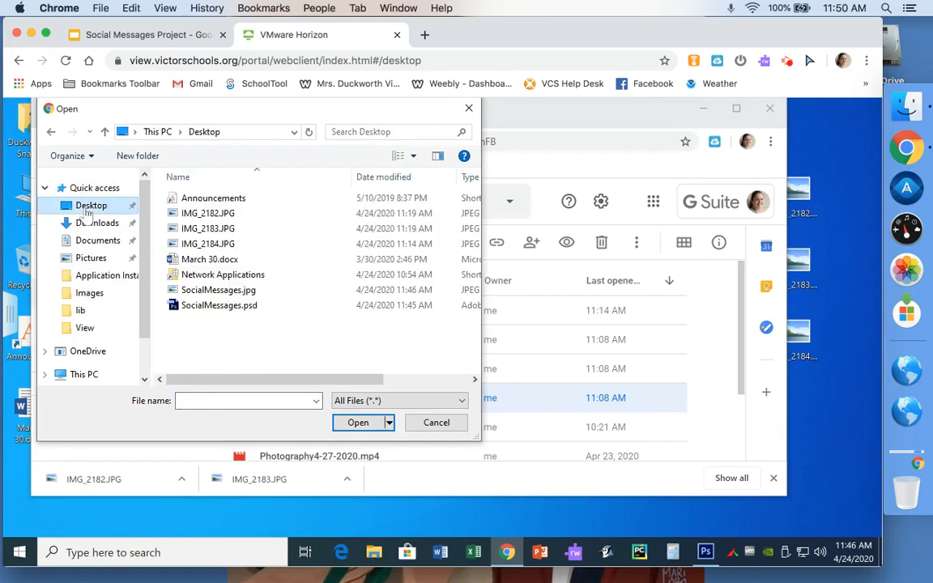
{"action": "left_click", "coordinate": [234, 293]}
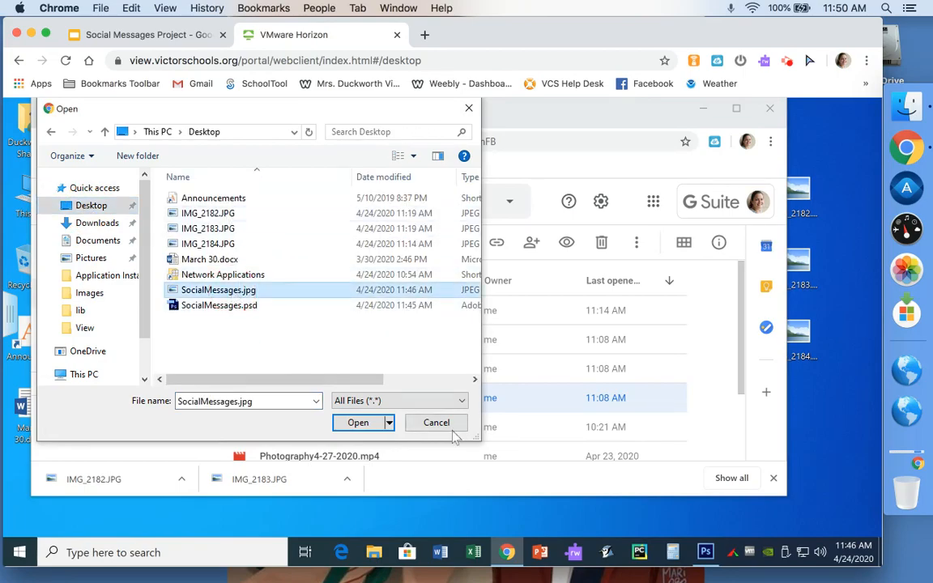
{"action": "left_click", "coordinate": [363, 421]}
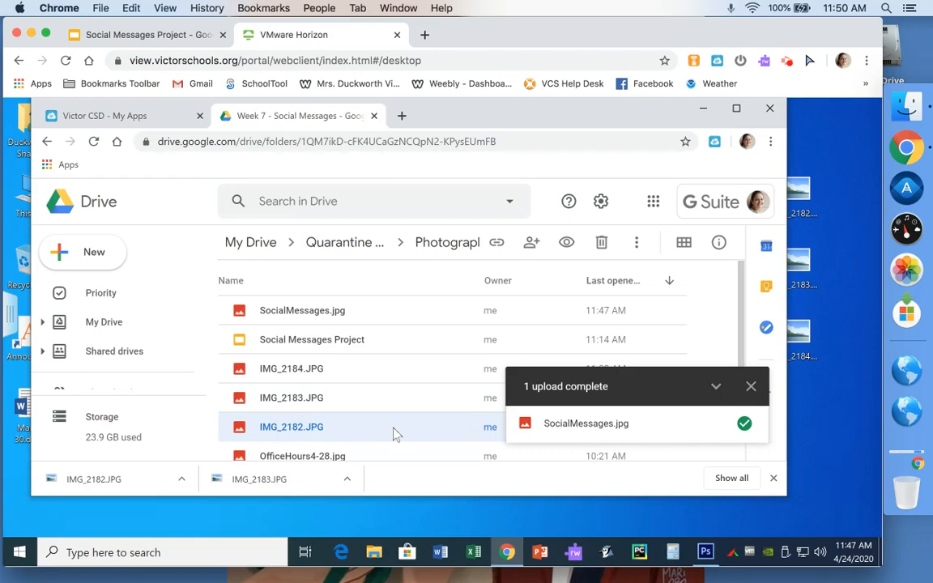
Step: Dismiss the upload notice and open the Social Messages Template presentation
{"action": "left_click", "coordinate": [750, 388]}
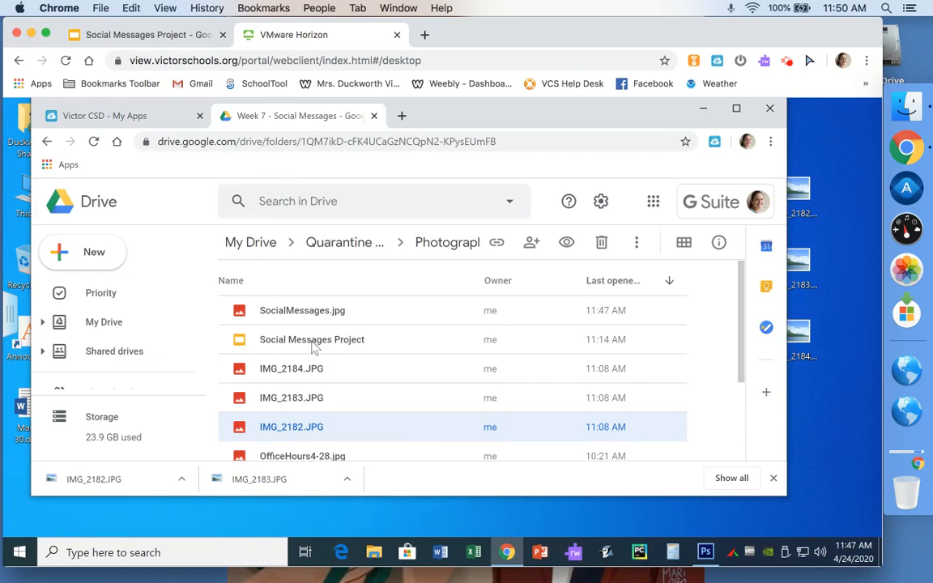
{"action": "left_click_drag", "start_coordinate": [743, 332], "coordinate": [743, 398]}
{"action": "double_click", "coordinate": [362, 396]}
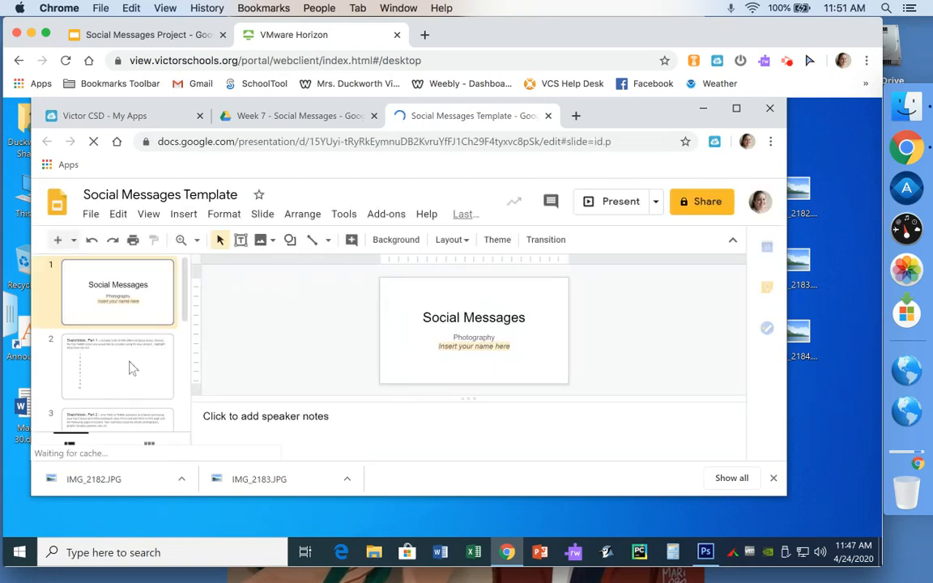
Step: Step through slides 2, 3 and 5 to reach slide 6, 'Final Social Messages Image'
{"action": "left_click", "coordinate": [130, 367]}
{"action": "left_click_drag", "start_coordinate": [183, 308], "coordinate": [186, 409]}
{"action": "left_click", "coordinate": [141, 333]}
{"action": "left_click", "coordinate": [140, 356]}
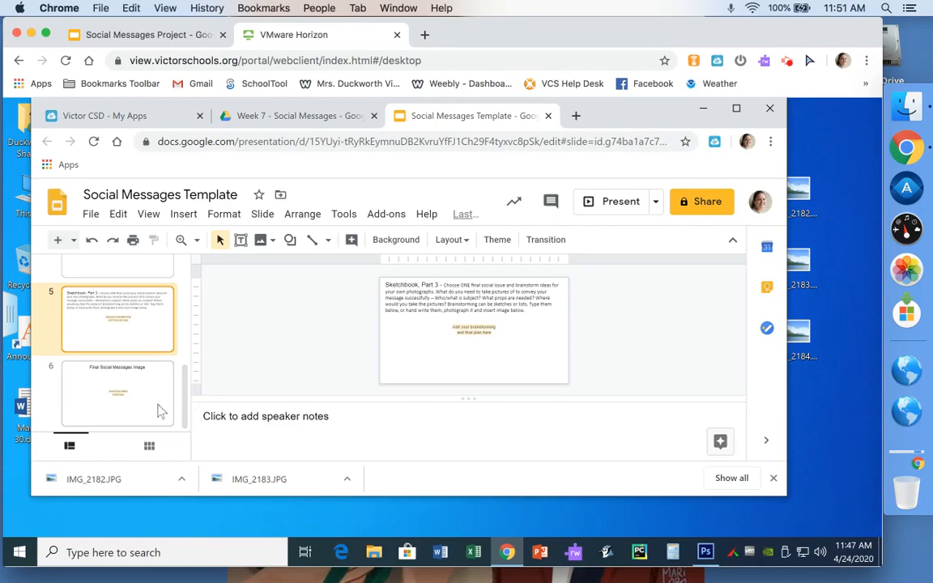
{"action": "left_click", "coordinate": [153, 402]}
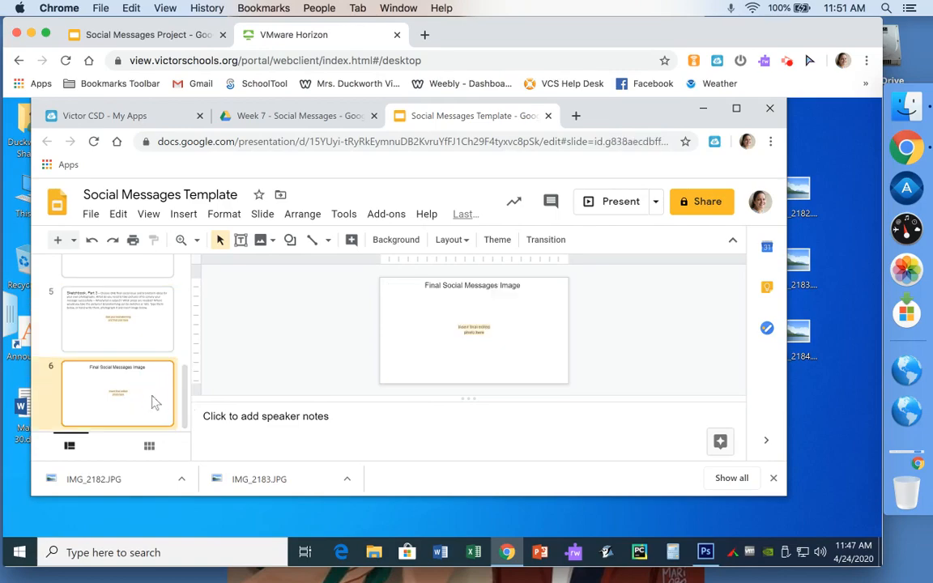
{"action": "left_click", "coordinate": [266, 241]}
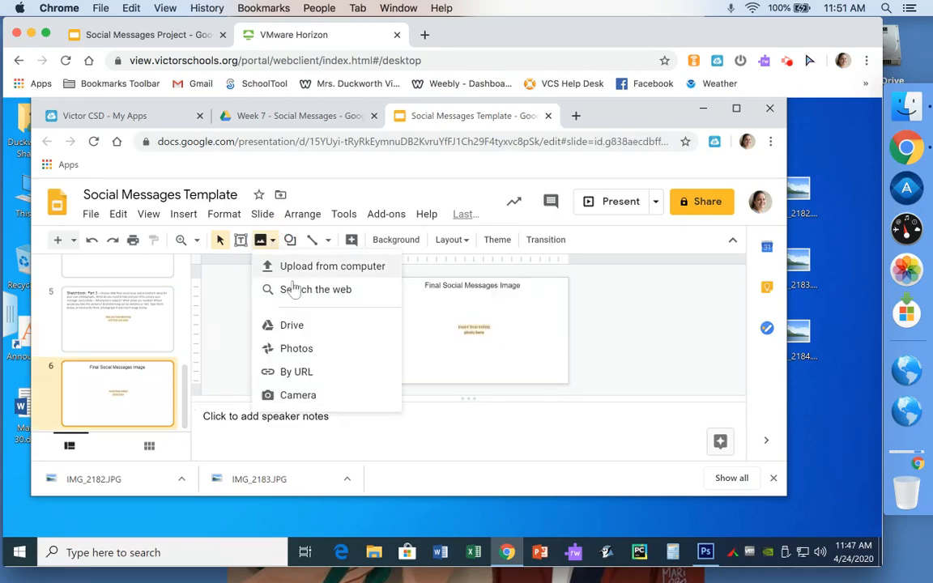
{"action": "left_click", "coordinate": [291, 272]}
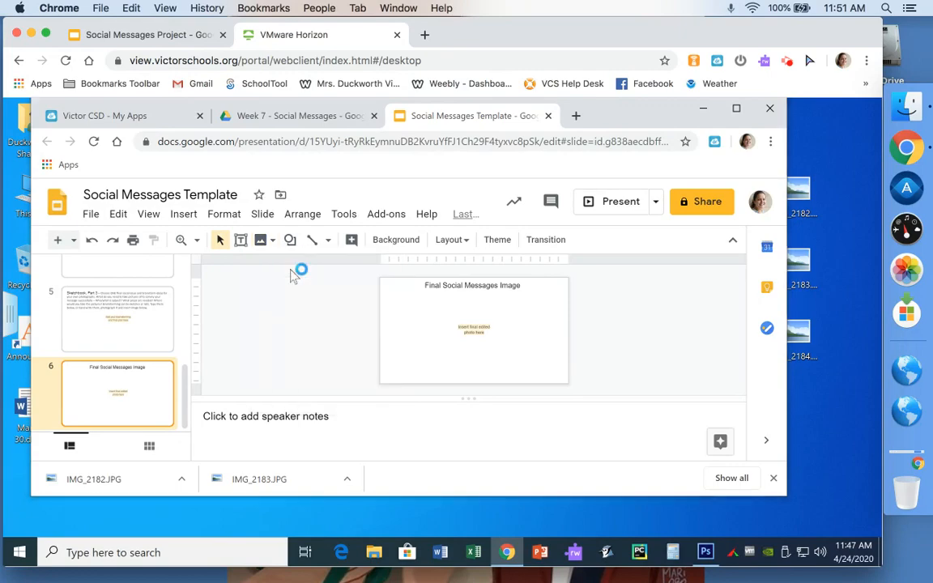
{"action": "left_click", "coordinate": [209, 261]}
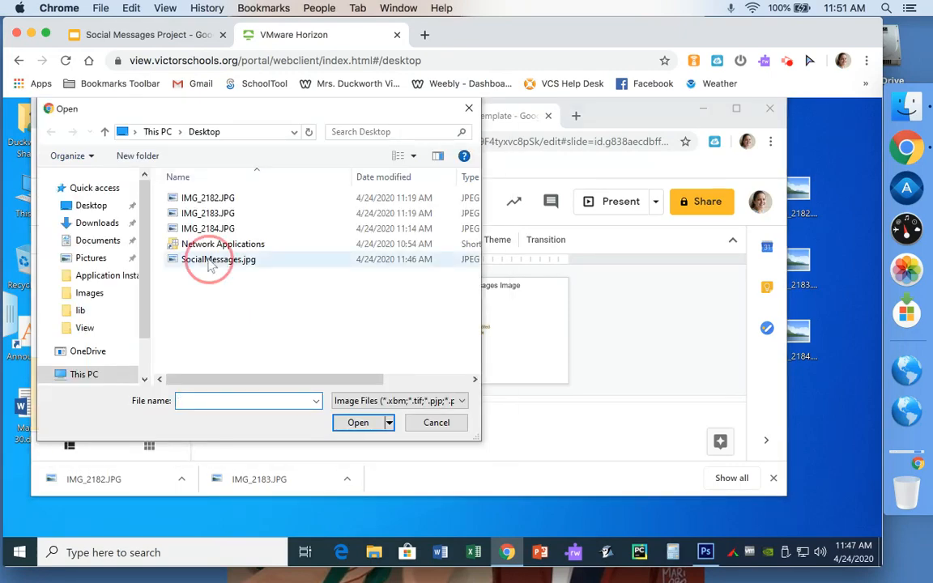
{"action": "left_click", "coordinate": [358, 423]}
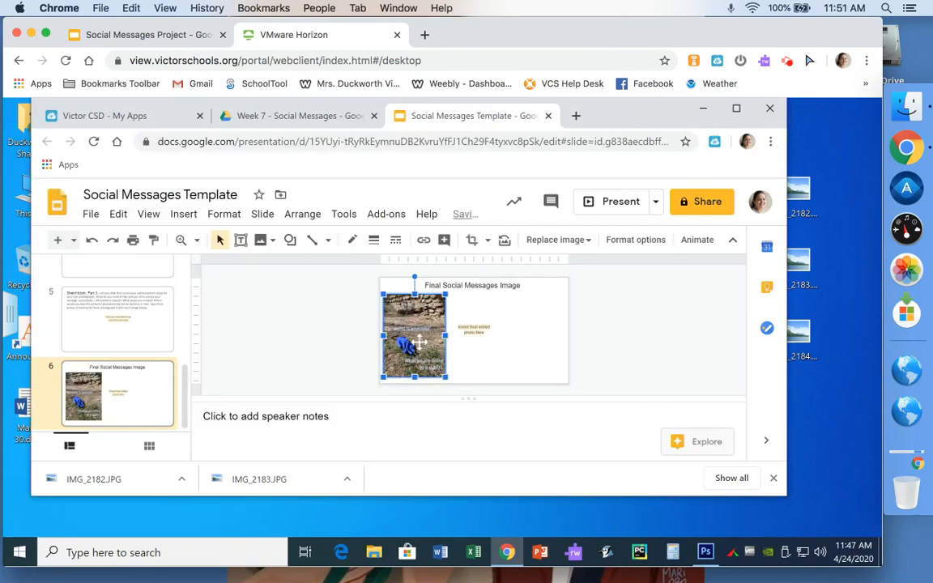
{"action": "left_click_drag", "start_coordinate": [422, 340], "coordinate": [479, 340]}
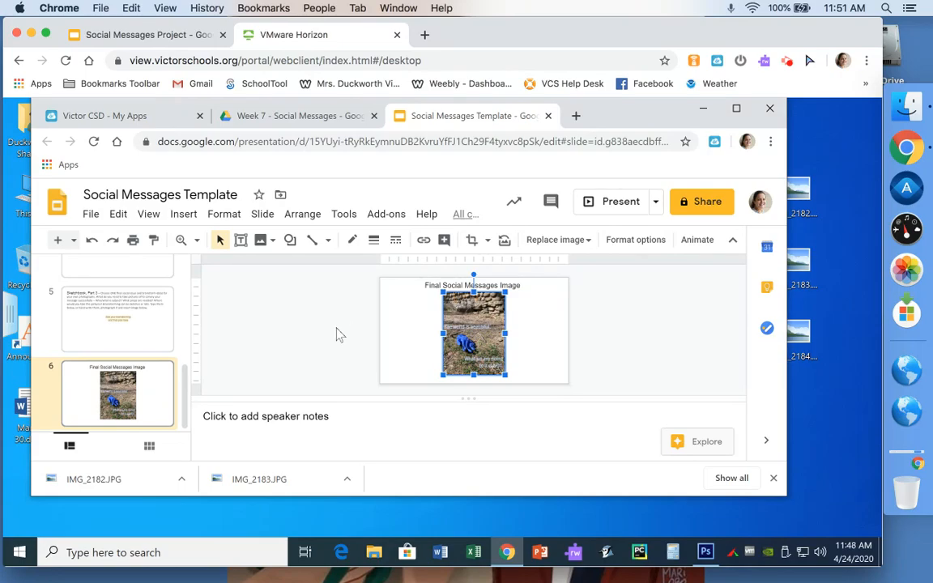
{"action": "key", "text": "Delete"}
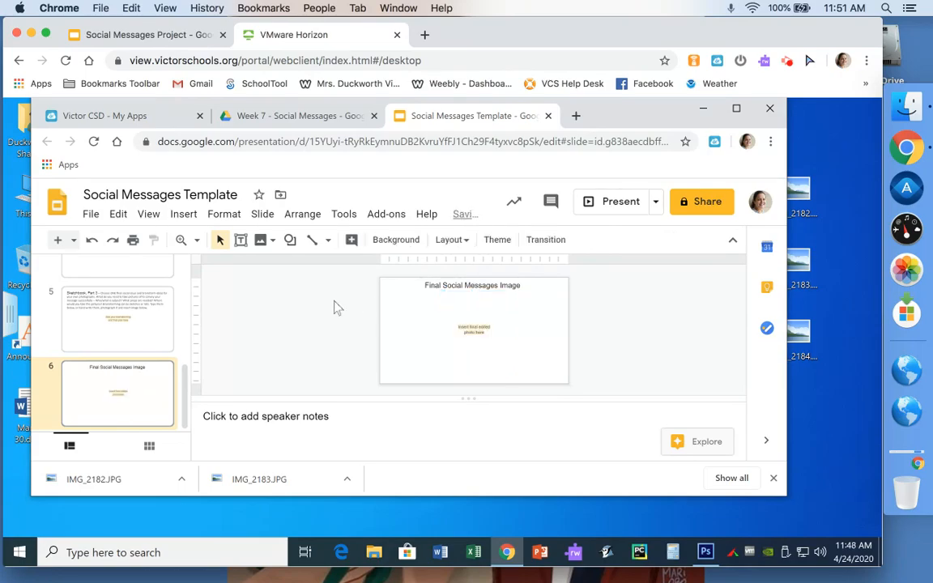
Step: Return to the title slide, close the Social Messages Template tab, and minimize Chrome
{"action": "left_click_drag", "start_coordinate": [185, 377], "coordinate": [183, 257]}
{"action": "left_click", "coordinate": [167, 281]}
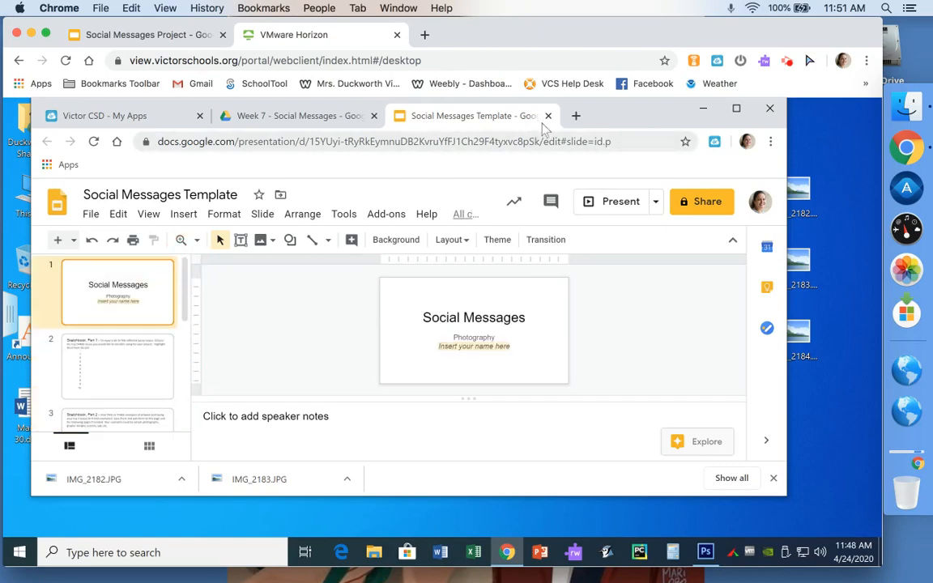
{"action": "left_click", "coordinate": [548, 116]}
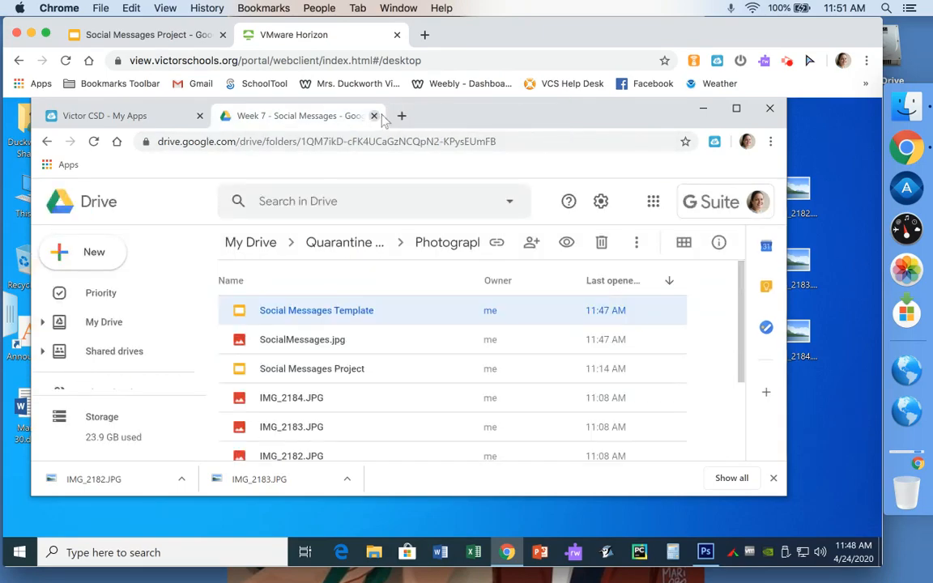
{"action": "left_click", "coordinate": [703, 109]}
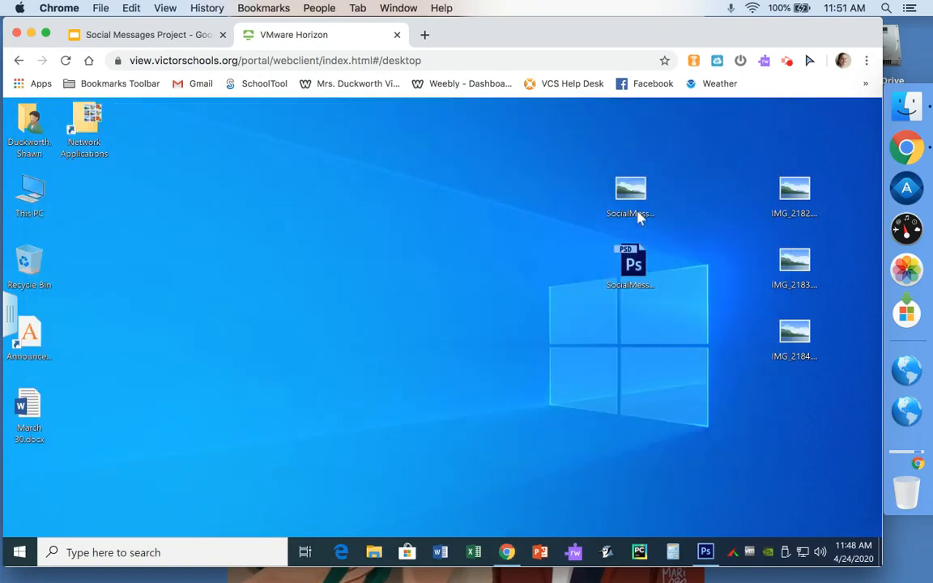